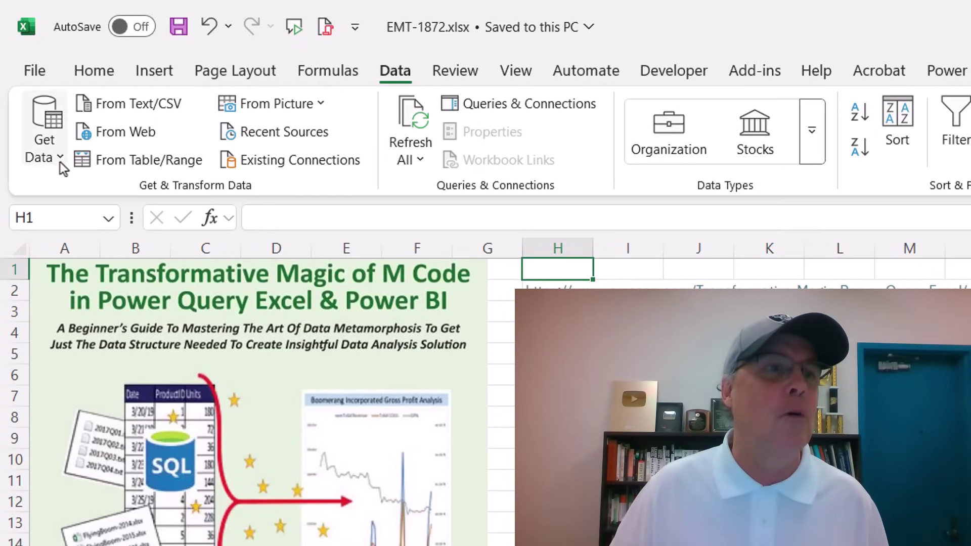
Import the Desktop\EMT1872 folder's file list From Folder and open it in Power Query Editor.
click(62, 158)
mouse_move(187, 192)
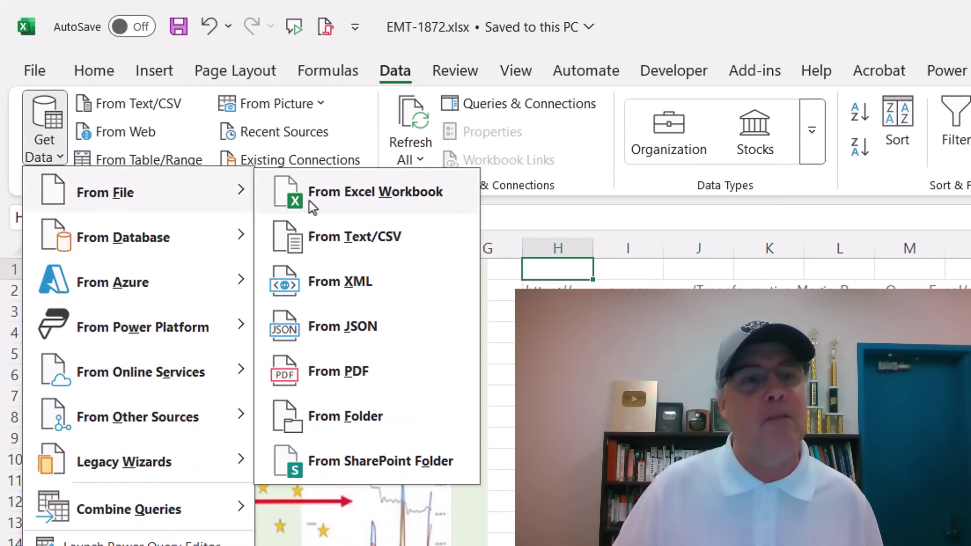
click(362, 424)
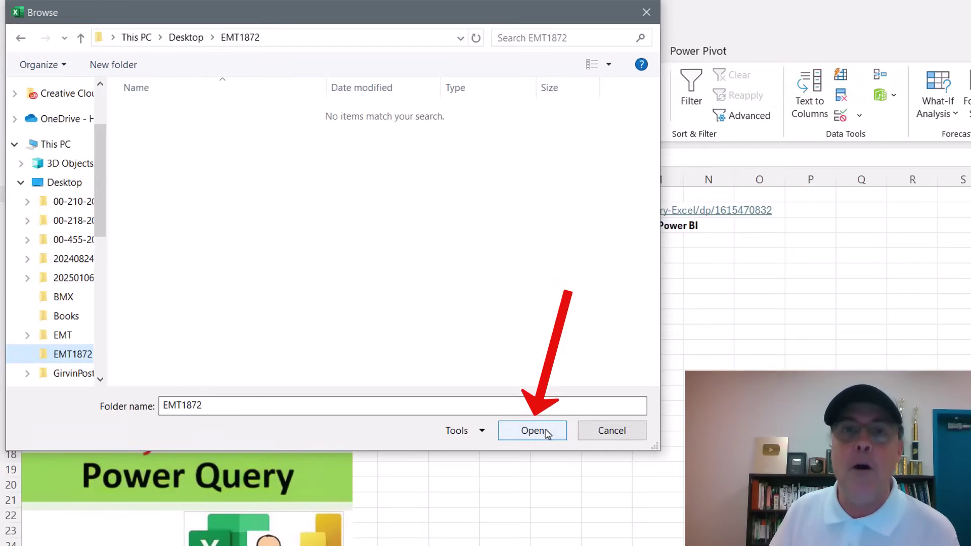
click(547, 433)
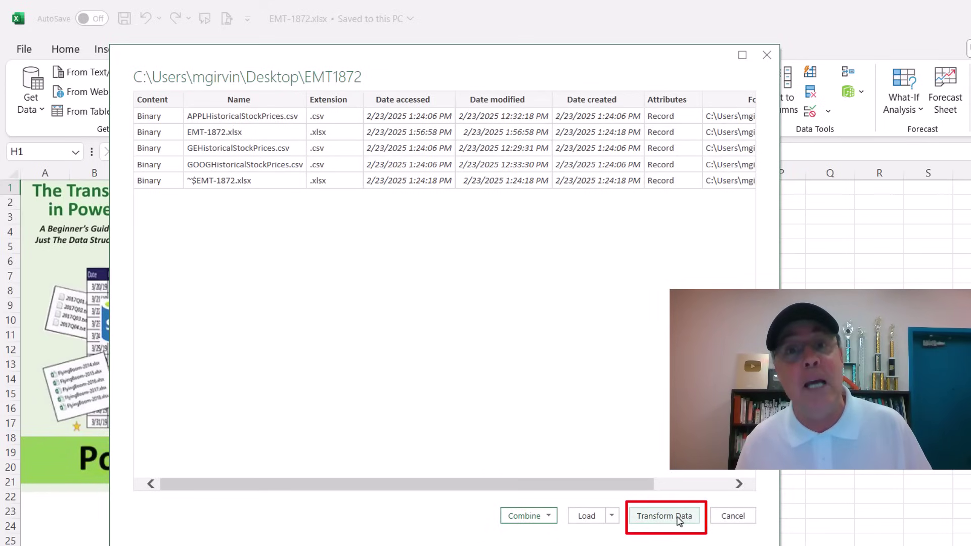
click(664, 515)
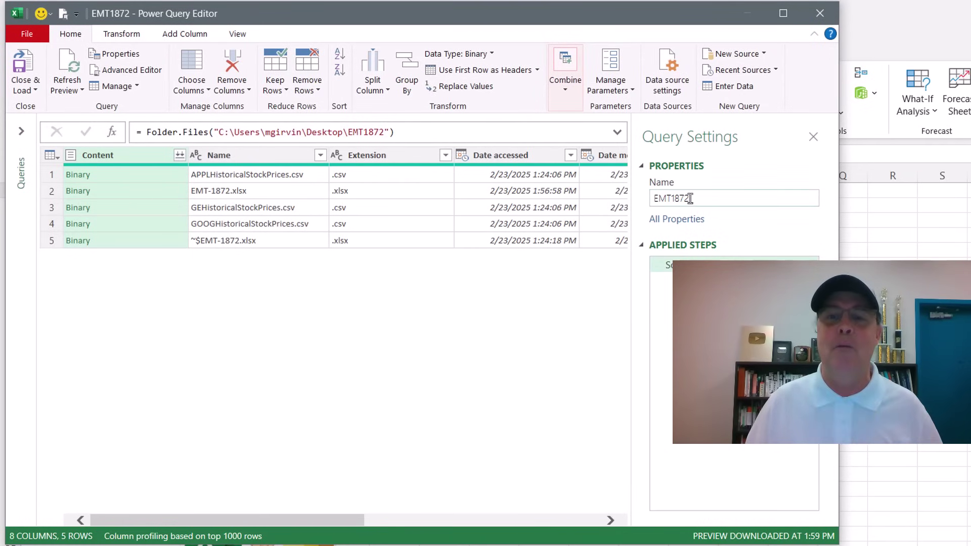
Name the query AppendCsvStockPriceCsvTables and filter the Extension column to .csv only.
double_click(675, 197)
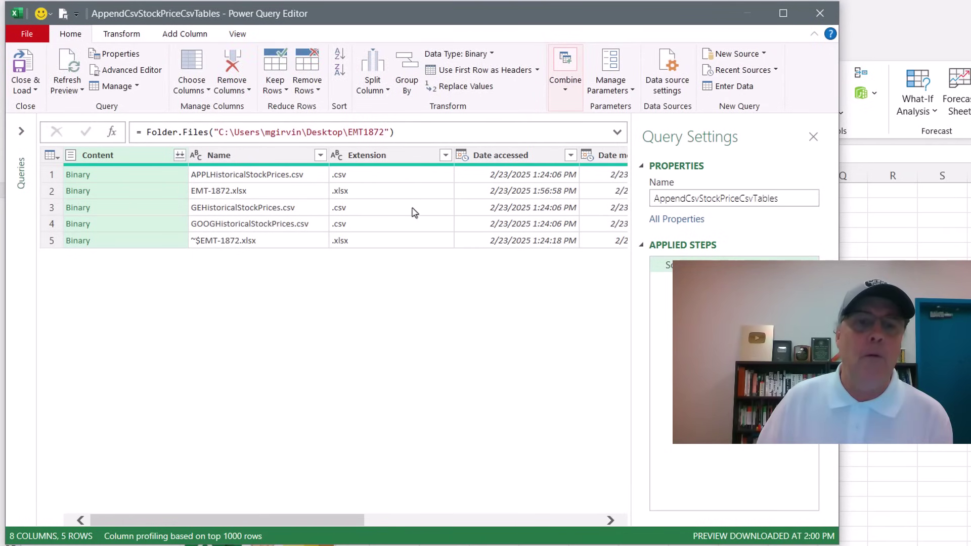
click(445, 157)
click(445, 157)
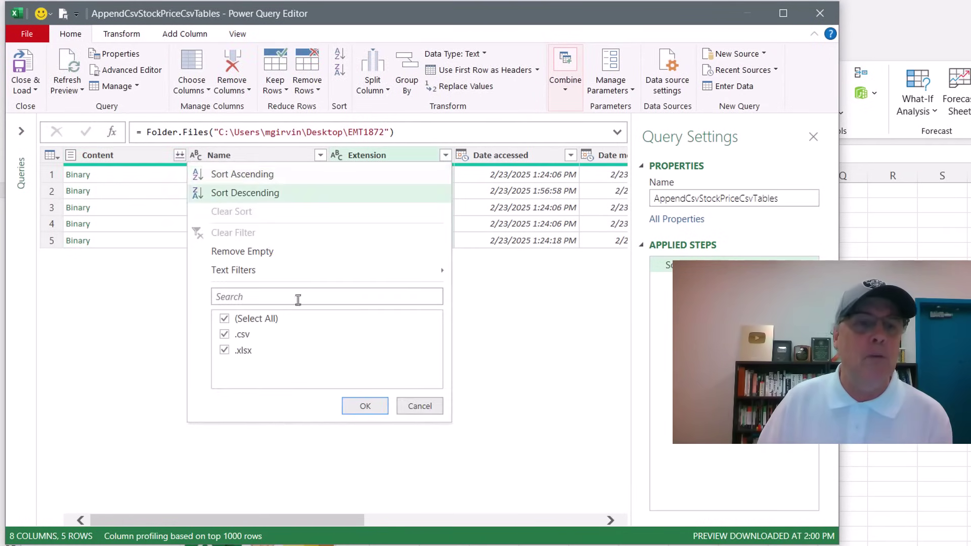
click(225, 320)
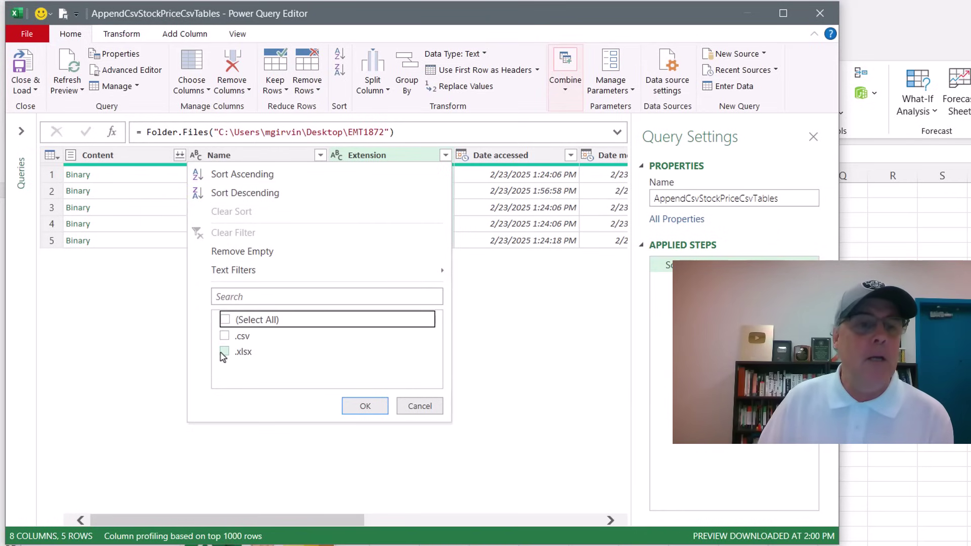
click(226, 336)
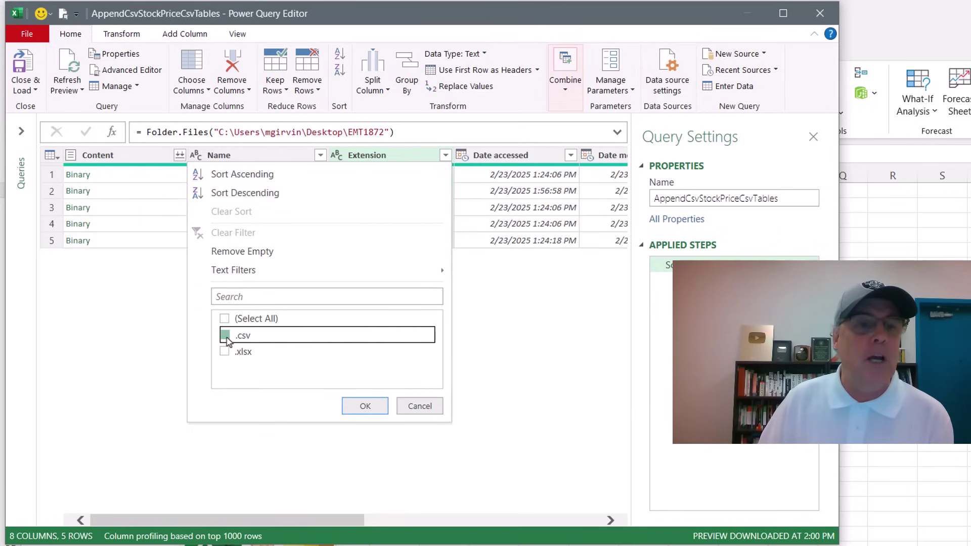
click(364, 406)
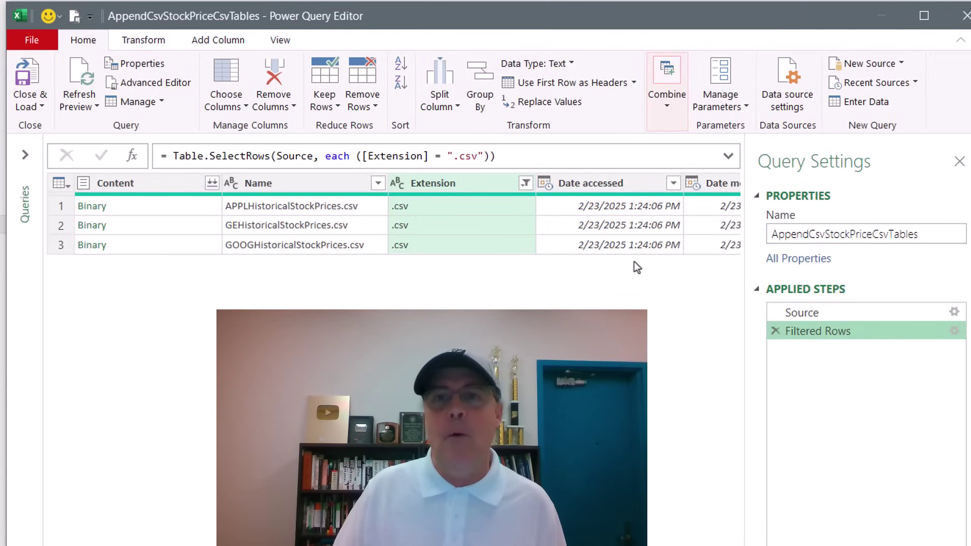
Rename the filter step to FilteredRows.
double_click(798, 333)
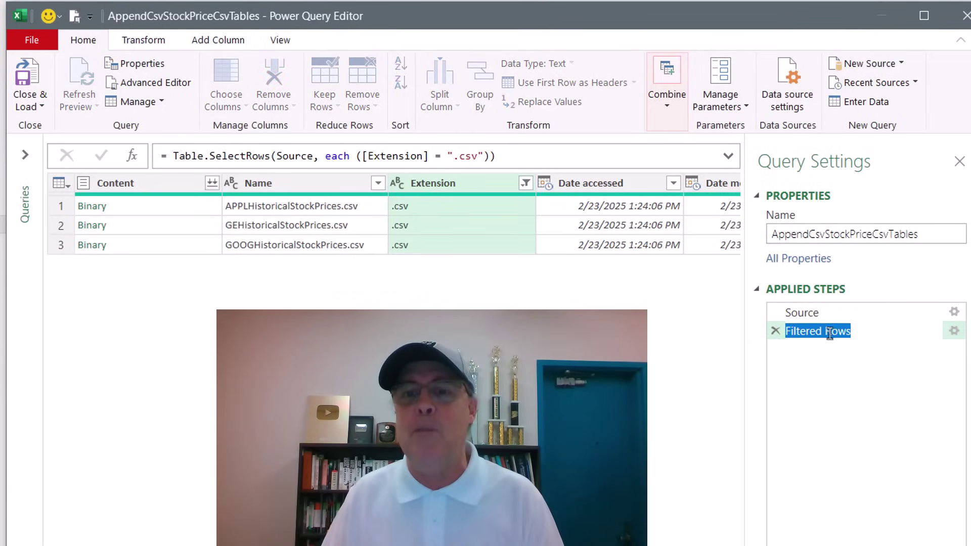
click(826, 333)
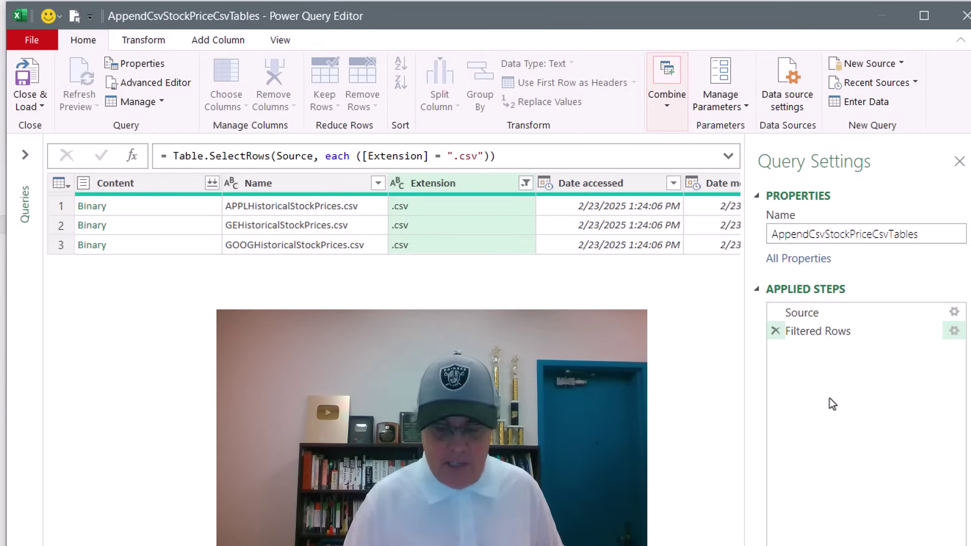
key(BackSpace)
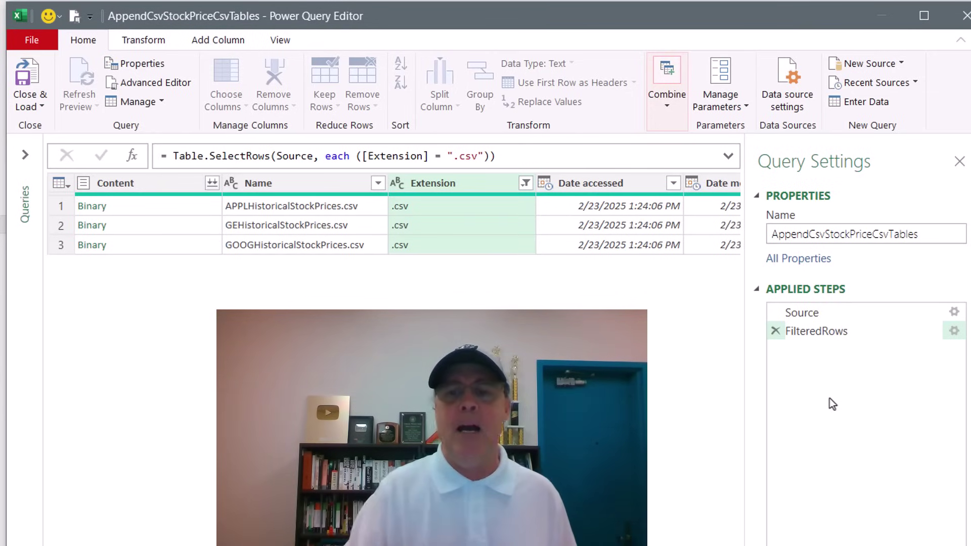
key(Return)
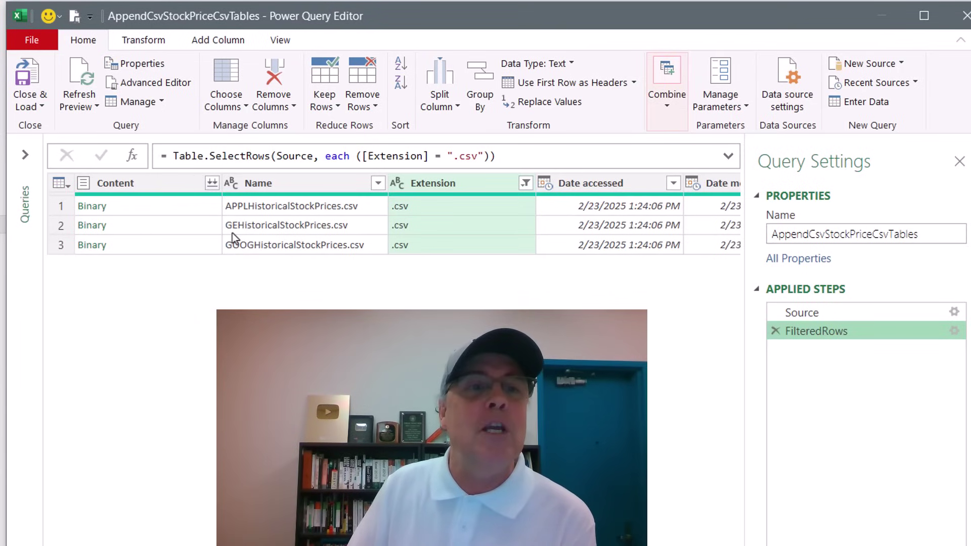
Extract the Name column's text before 'Historical', leaving tickers APPL, GE and GOOG.
click(323, 186)
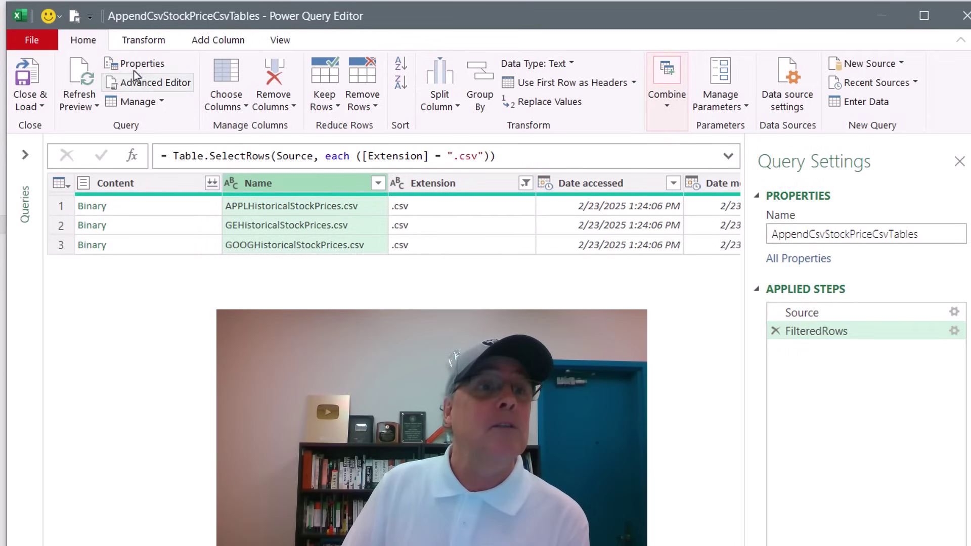
click(156, 42)
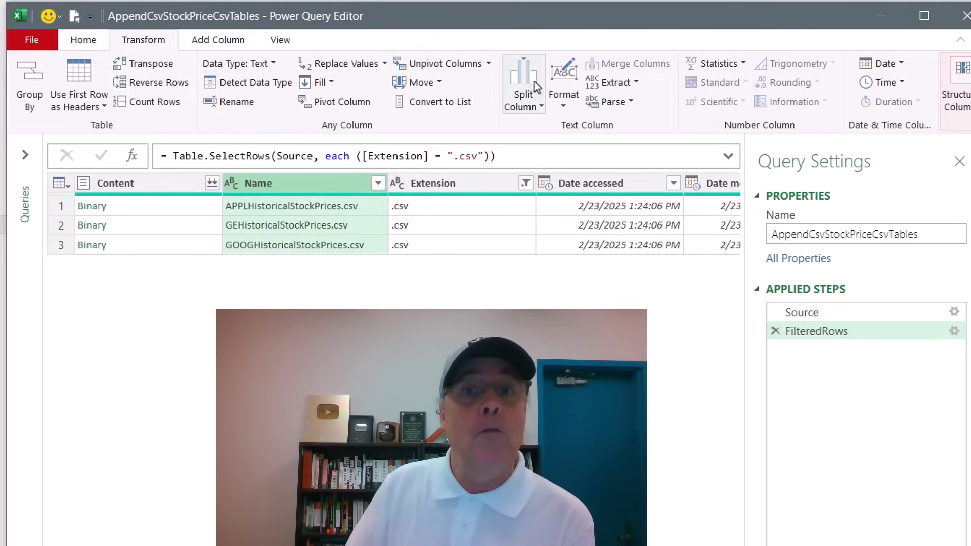
click(635, 86)
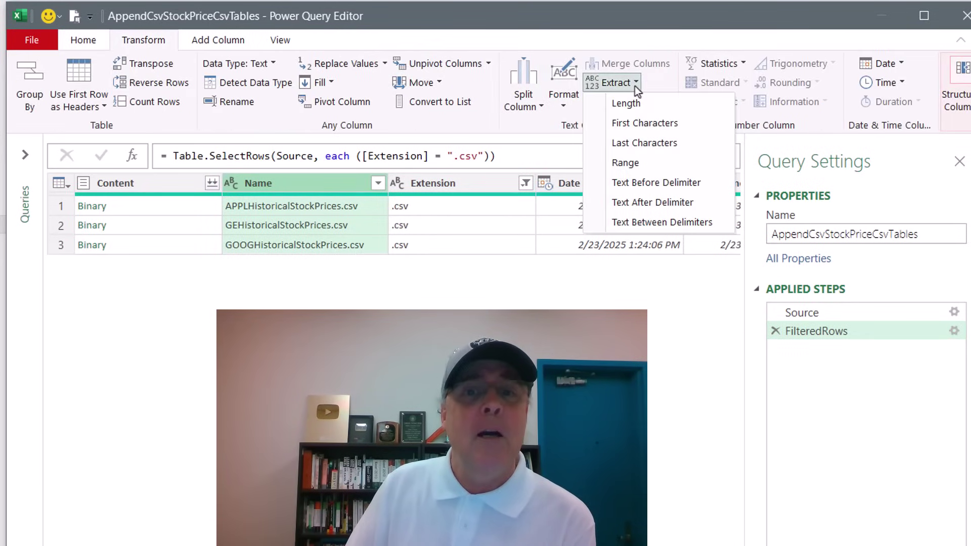
click(669, 183)
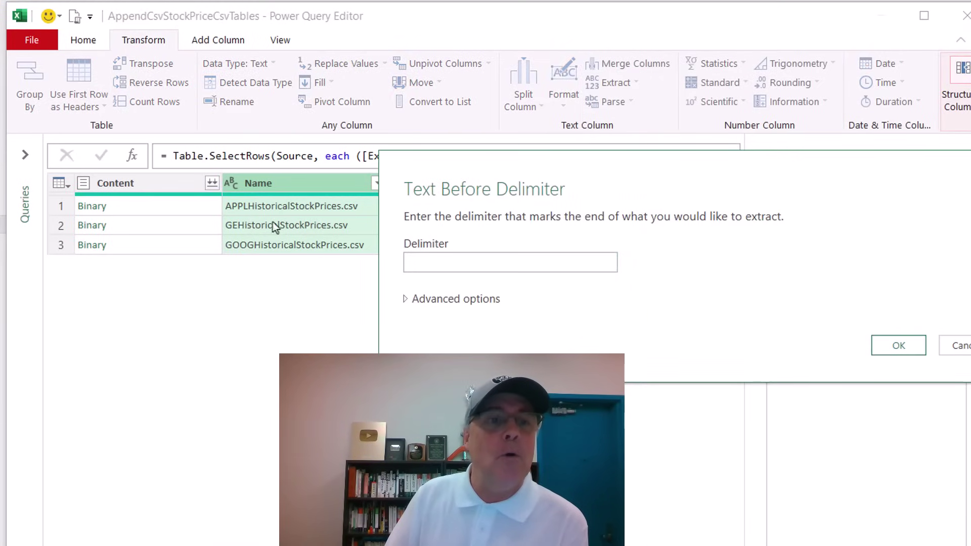
click(427, 262)
text(Historical)
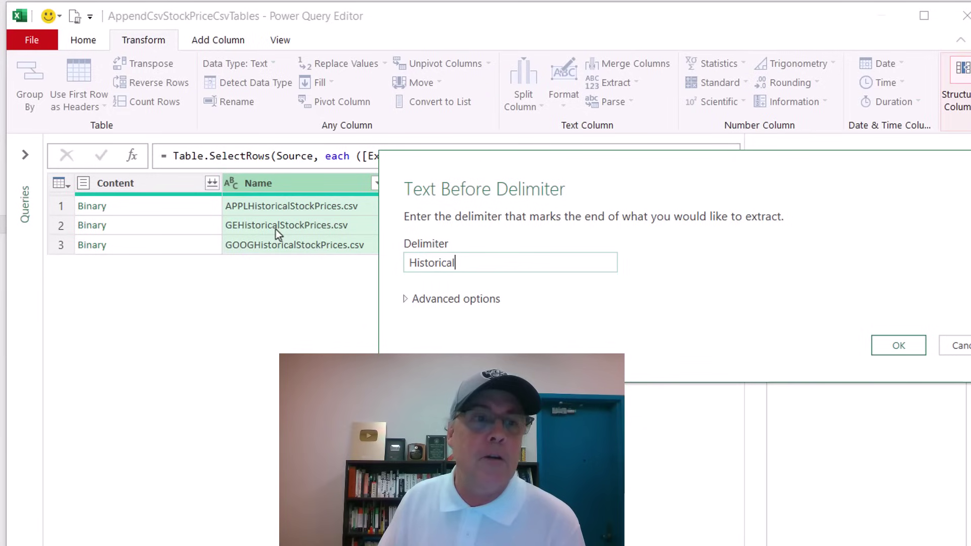
click(893, 345)
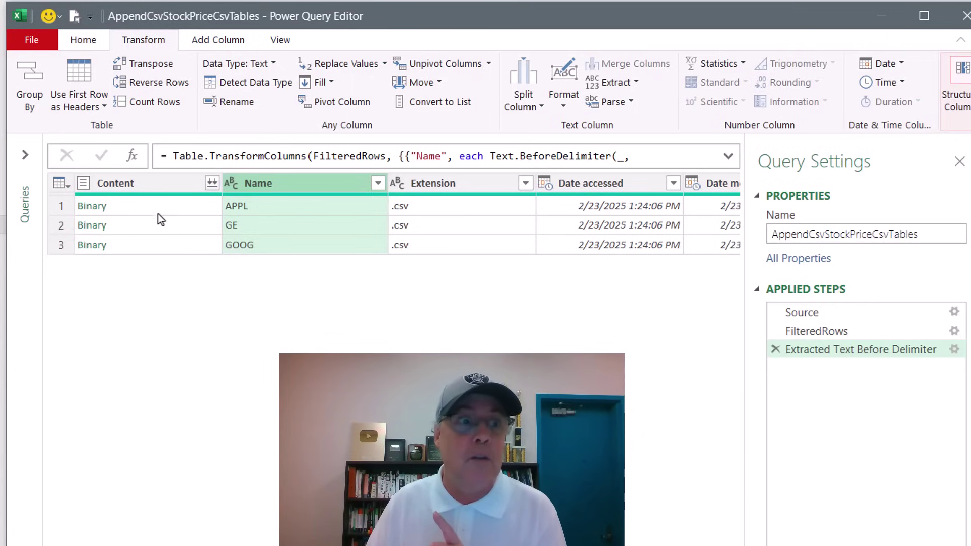
click(801, 356)
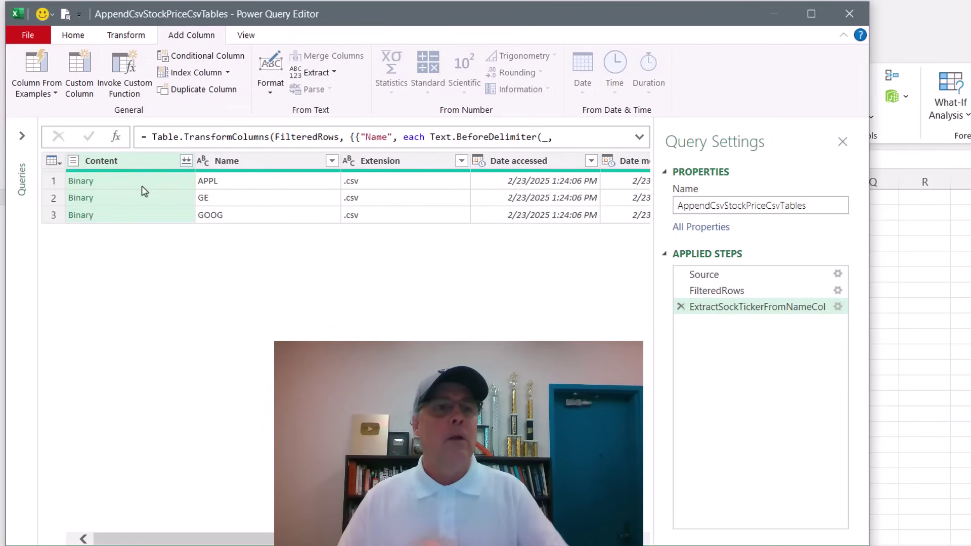
Add a custom column GetCsvTables with the formula Csv.Document([Content]).
click(142, 186)
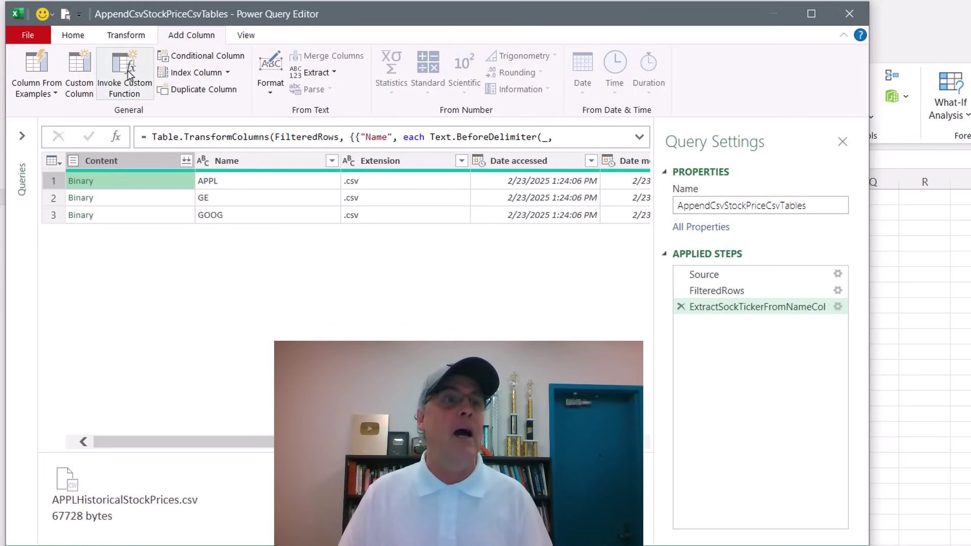
click(79, 90)
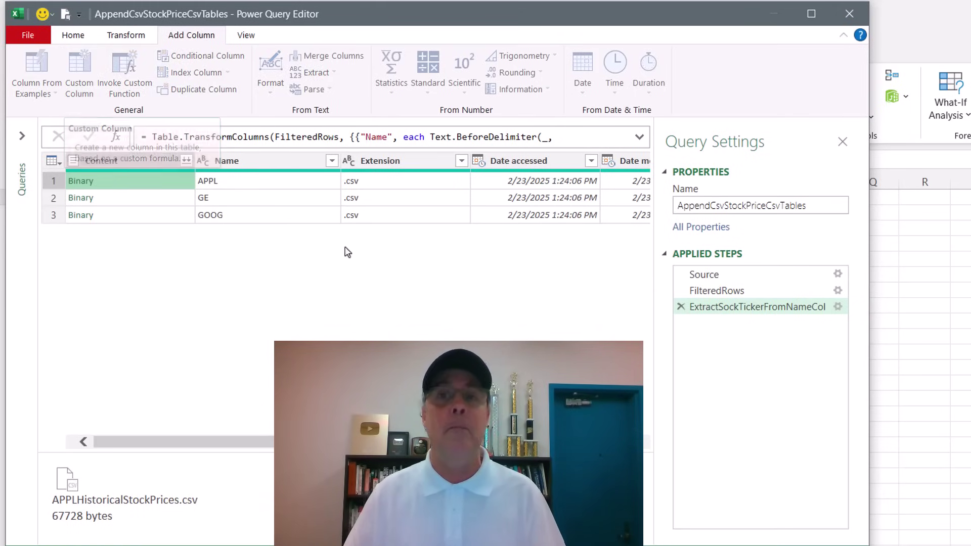
text(GetCsvTables)
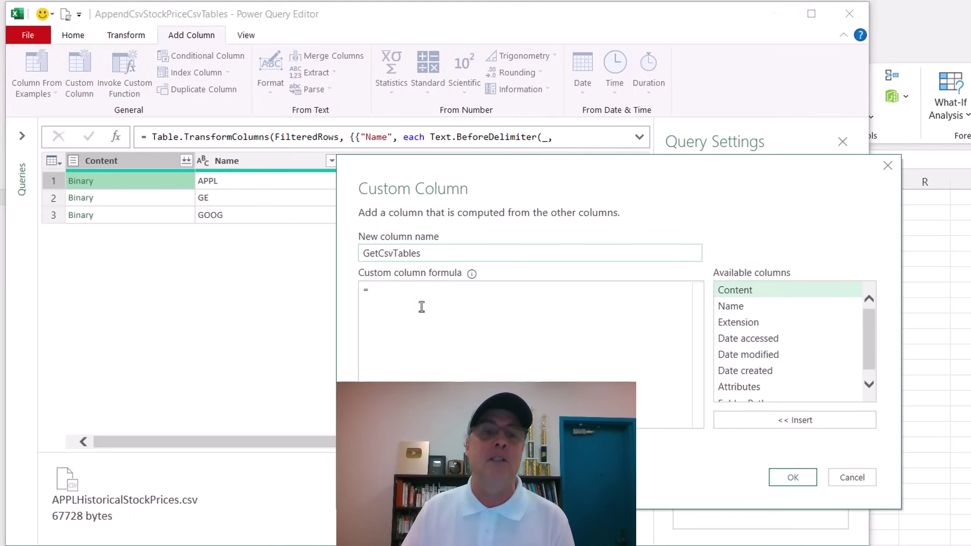
click(407, 298)
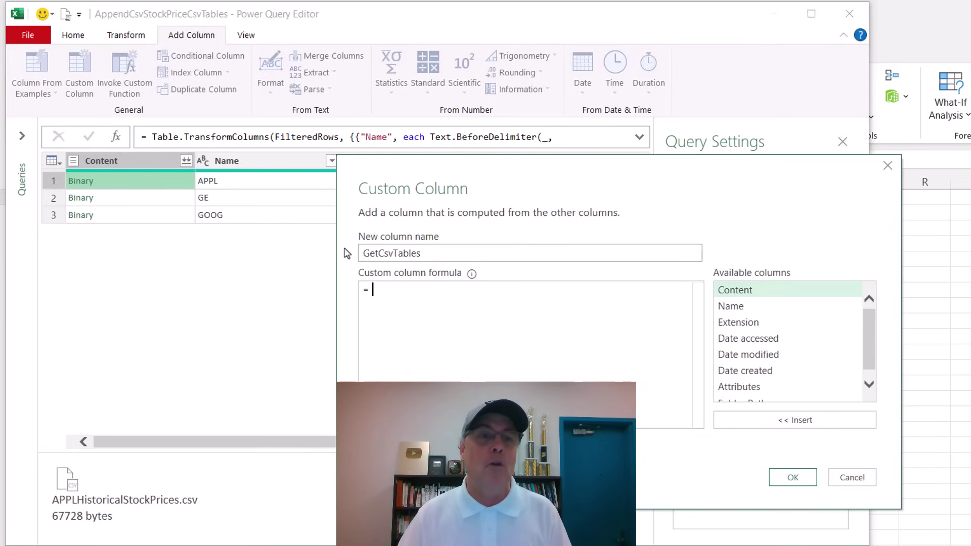
text(c)
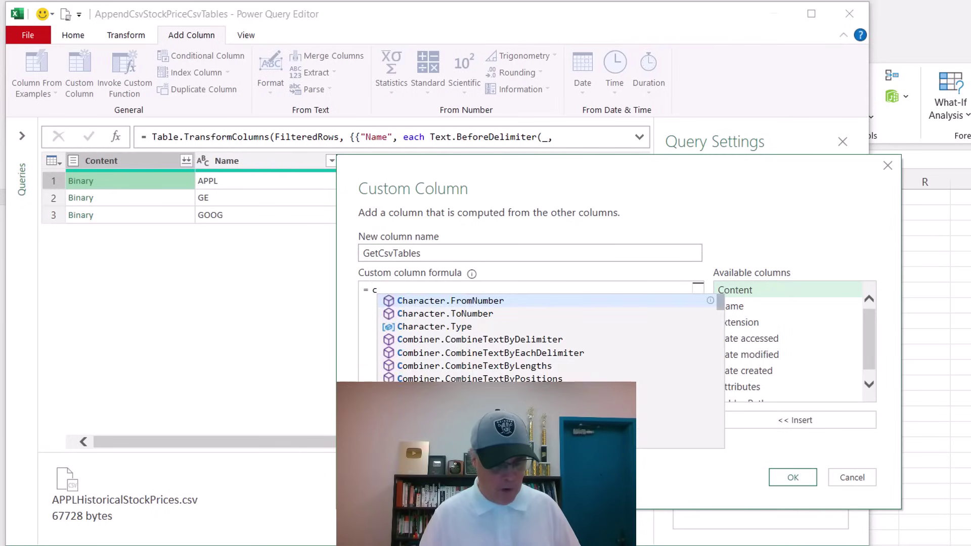
text(svd)
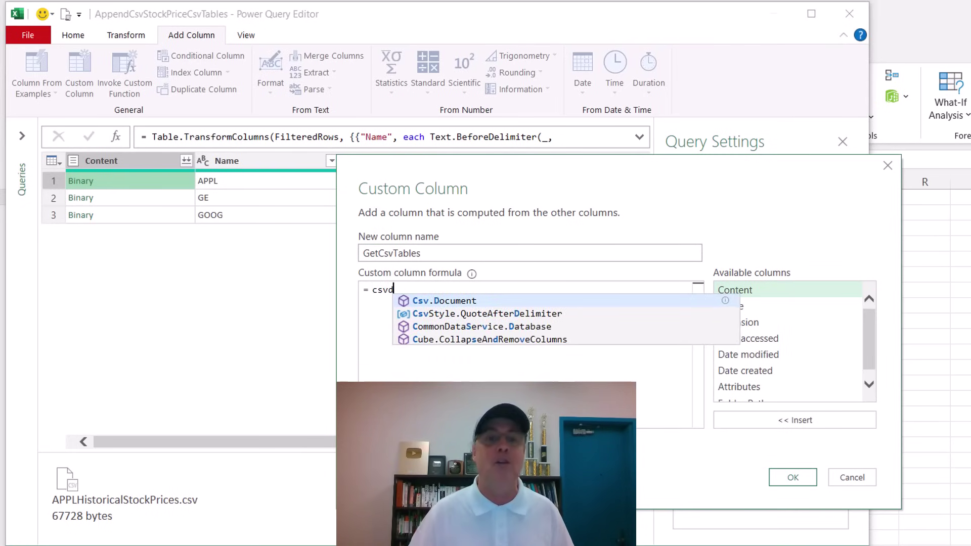
key(BackSpace)
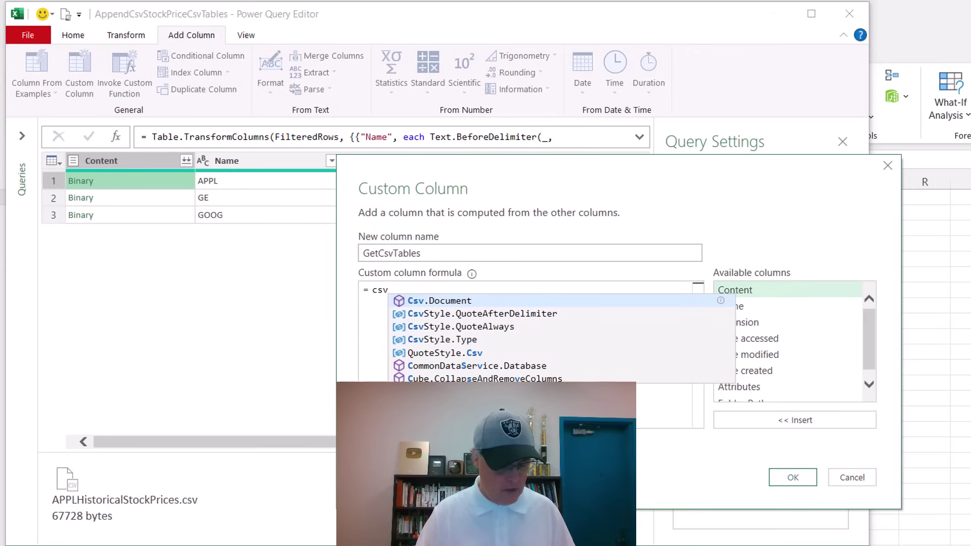
text(d)
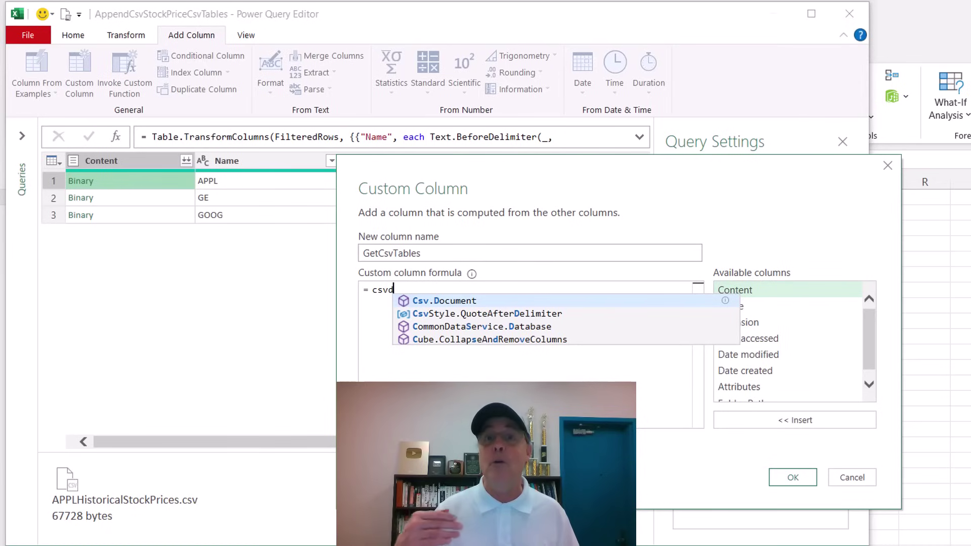
key(Tab)
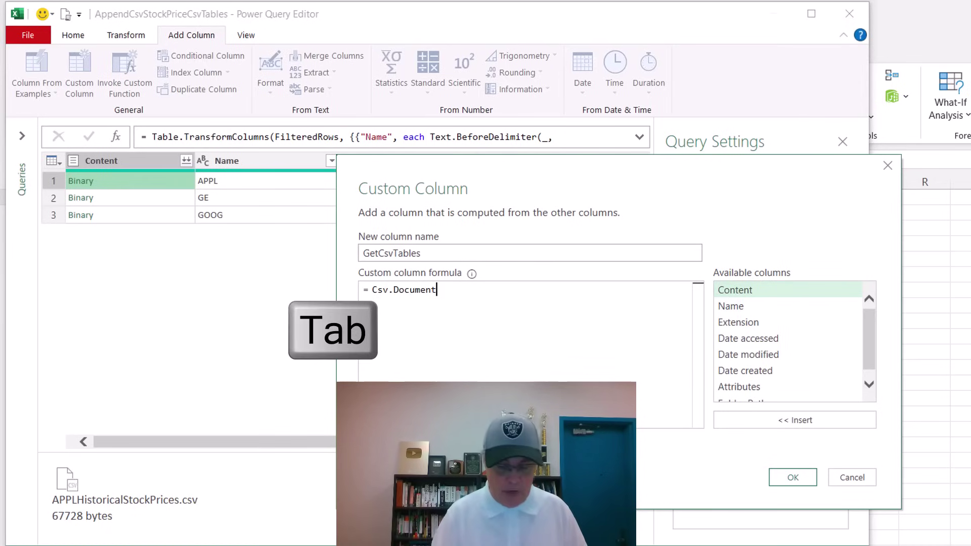
text(()
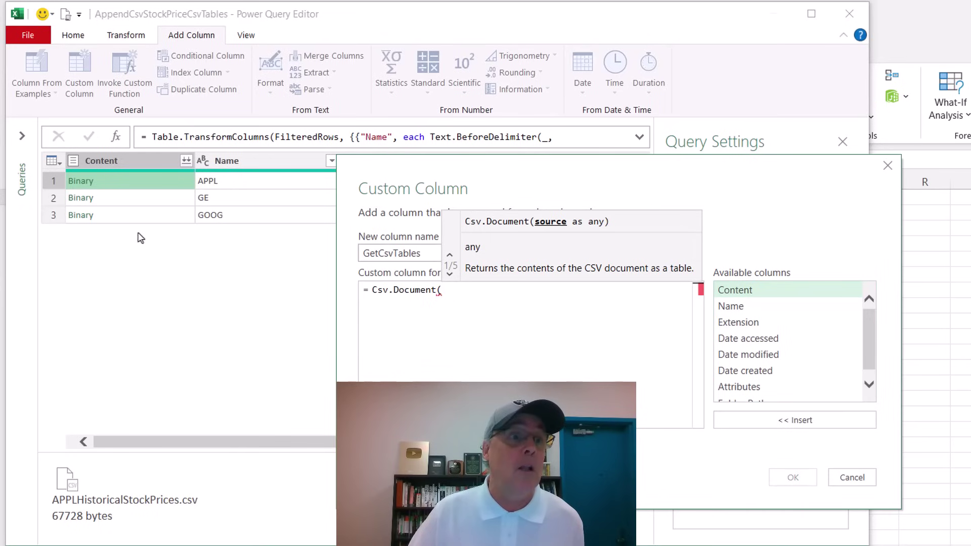
double_click(737, 294)
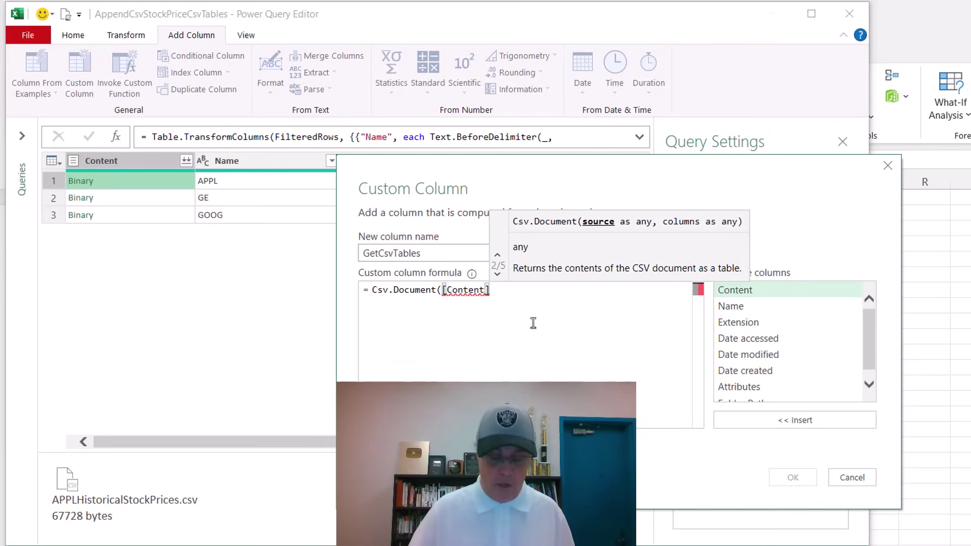
text())
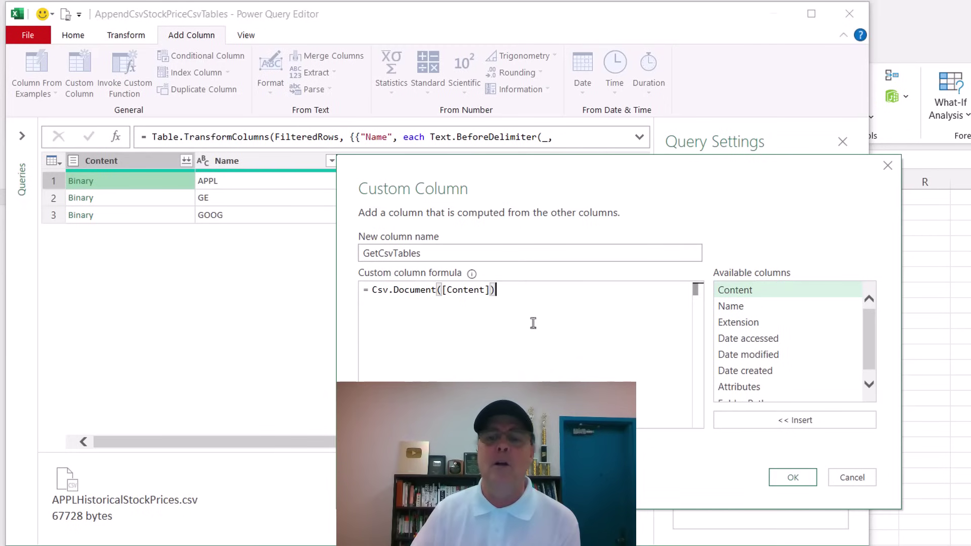
click(793, 477)
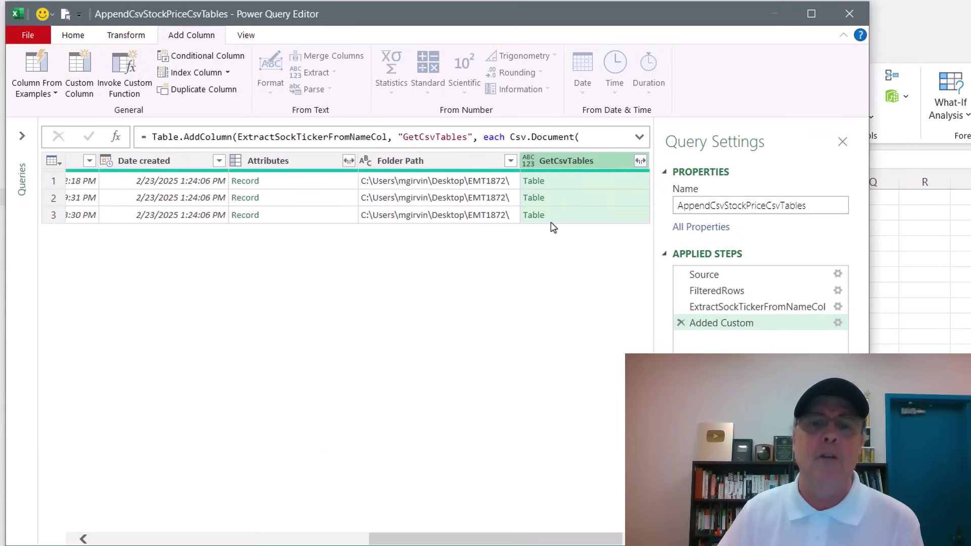
Preview the first two files' parsed CSV tables and select the Added Custom step.
click(559, 182)
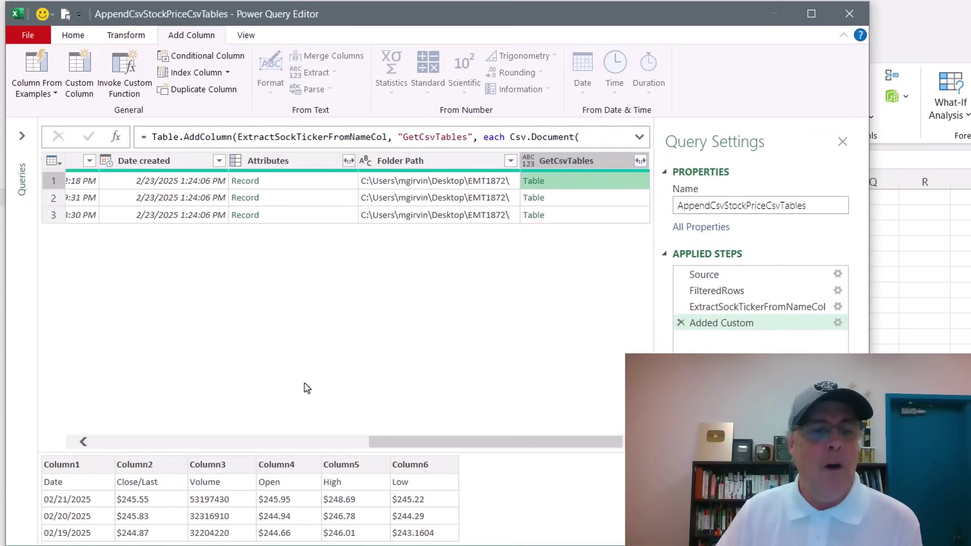
click(572, 199)
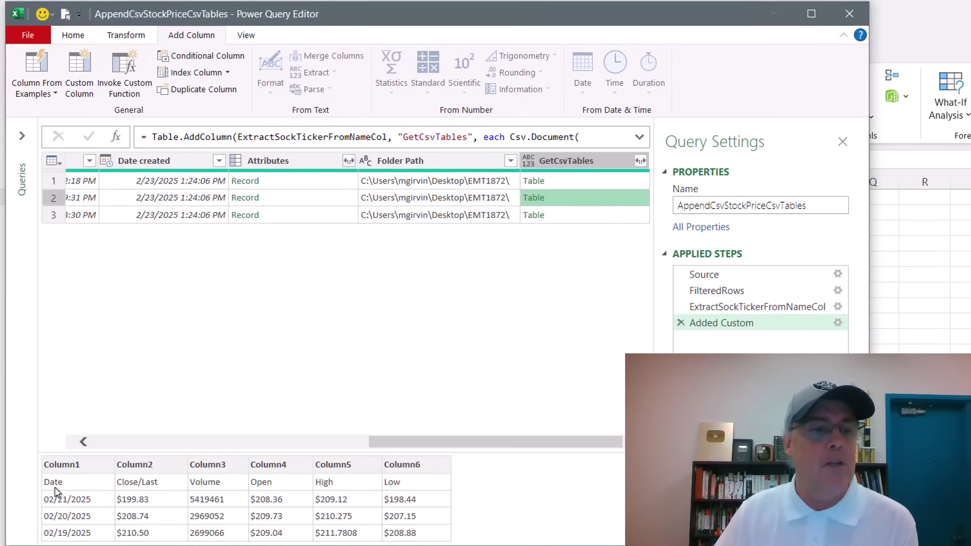
click(743, 327)
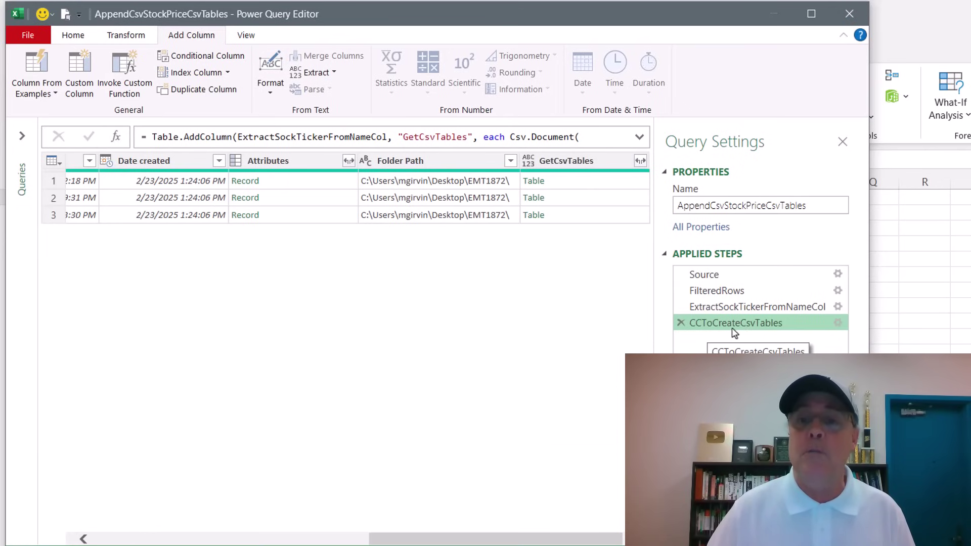
Change the step formula to Table.PromoteHeaders(Csv.Document([Content])).
click(838, 324)
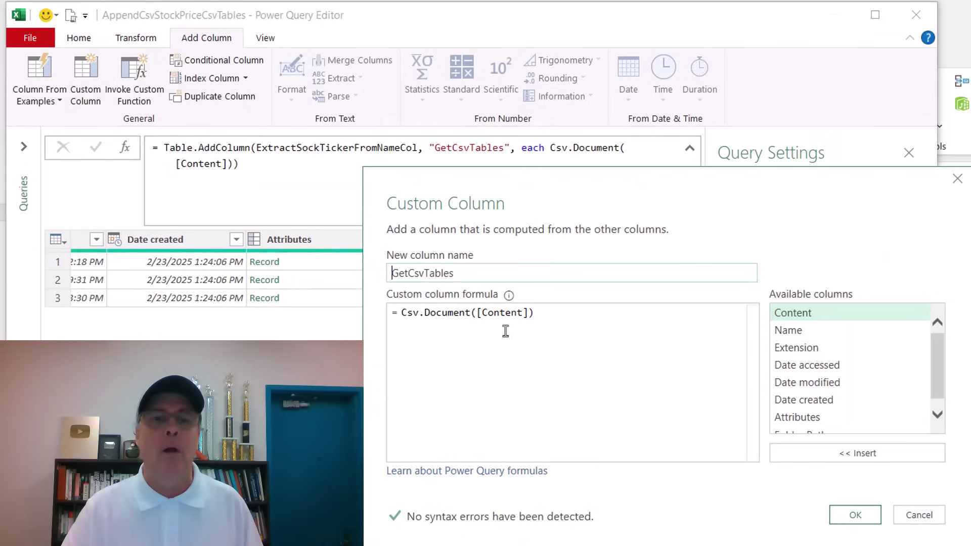
click(403, 313)
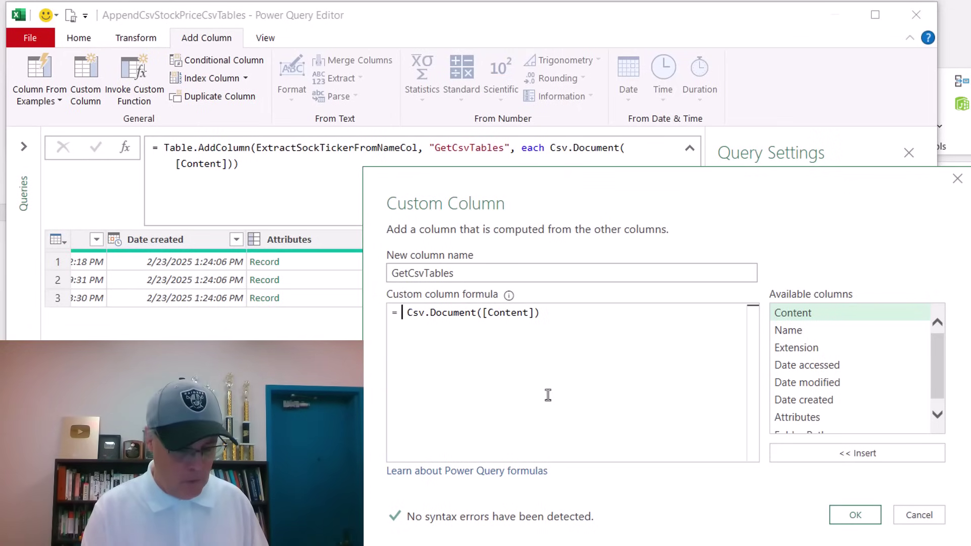
text(tableprom)
key(Tab)
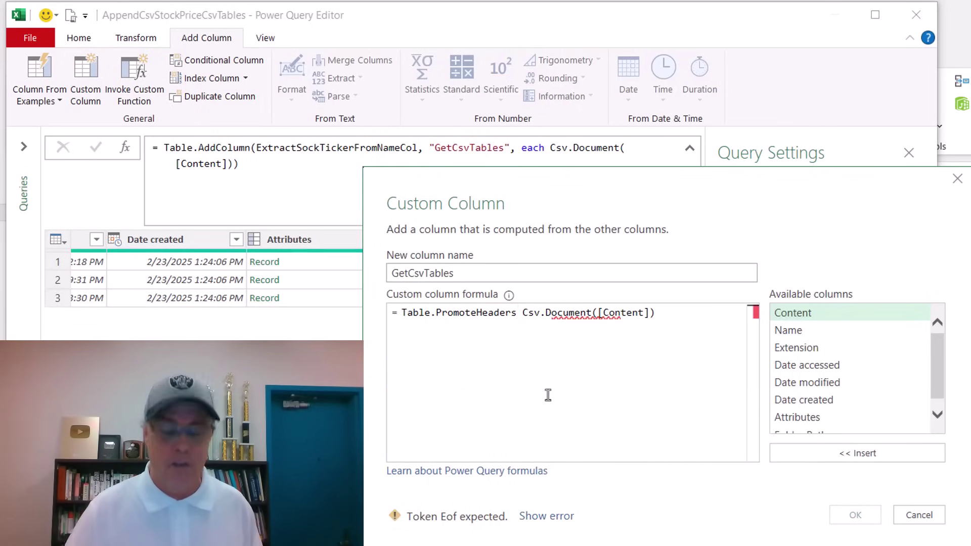
text(()
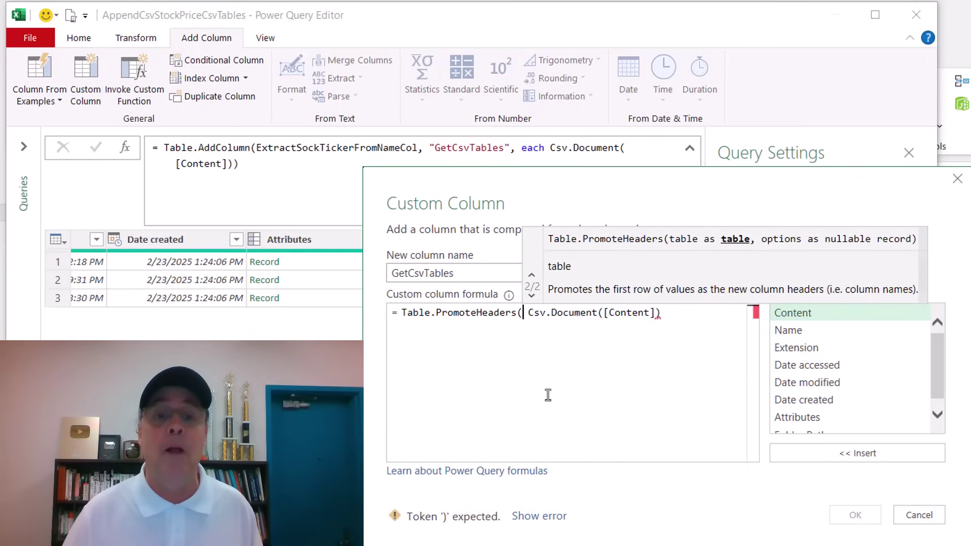
key(Delete)
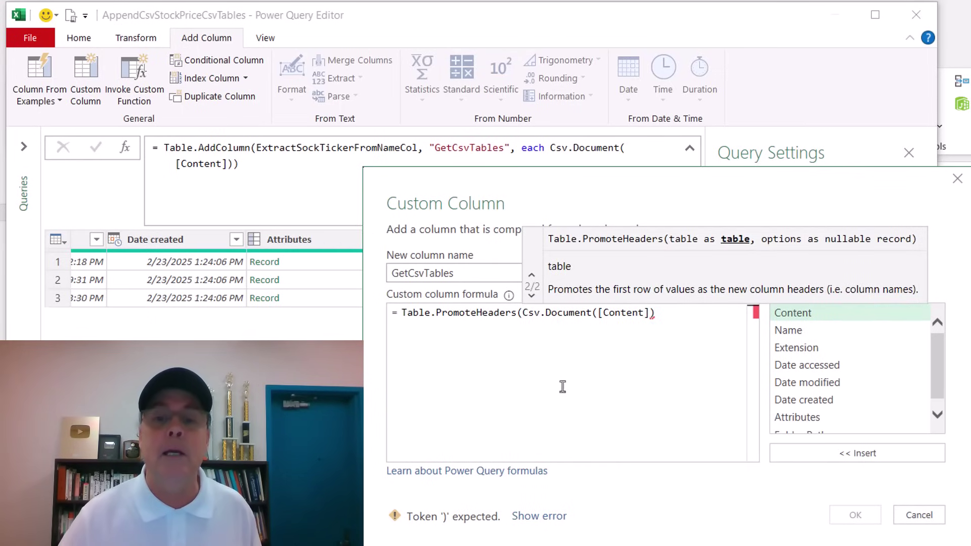
click(697, 312)
text())
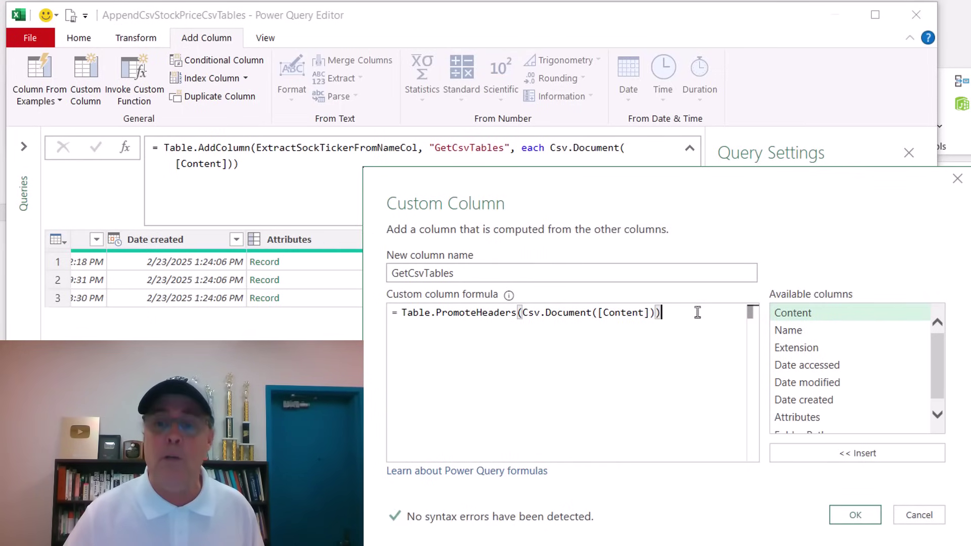
click(841, 516)
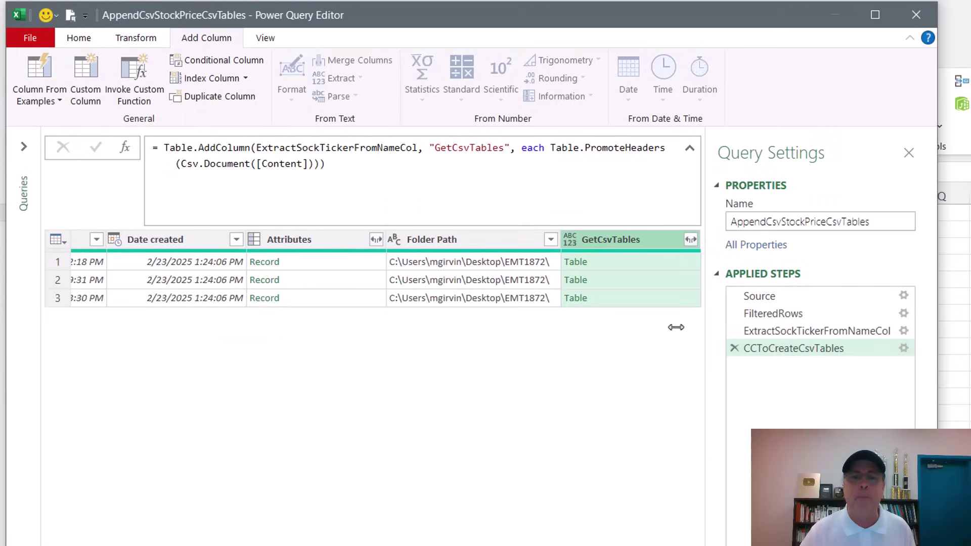
Preview the first two files' tables, now headed Date, Close/Last, Volume.
click(627, 263)
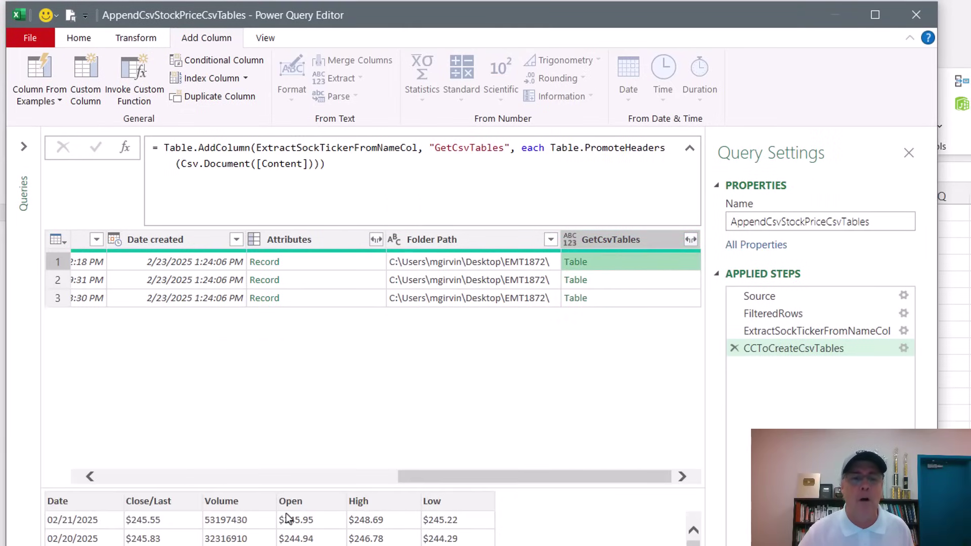
click(606, 280)
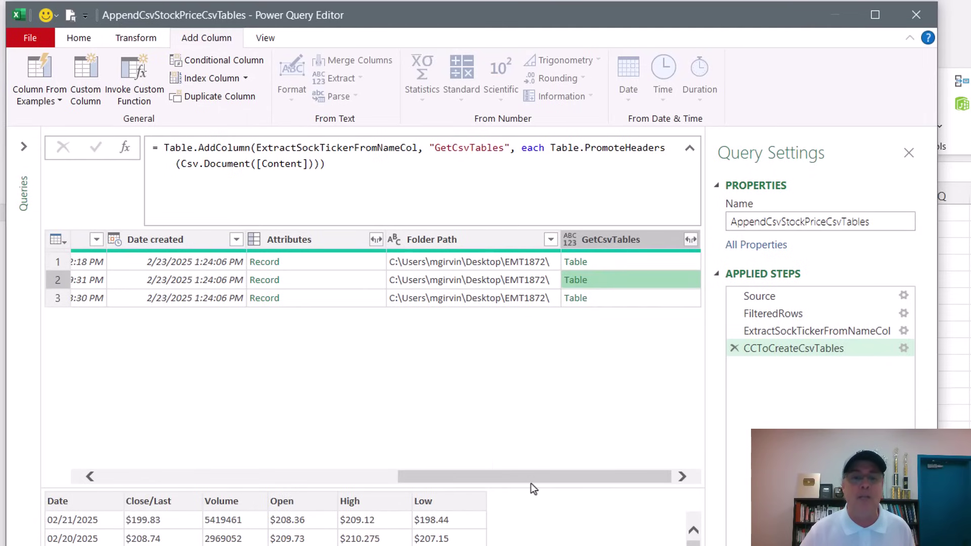
drag(530, 480, 238, 421)
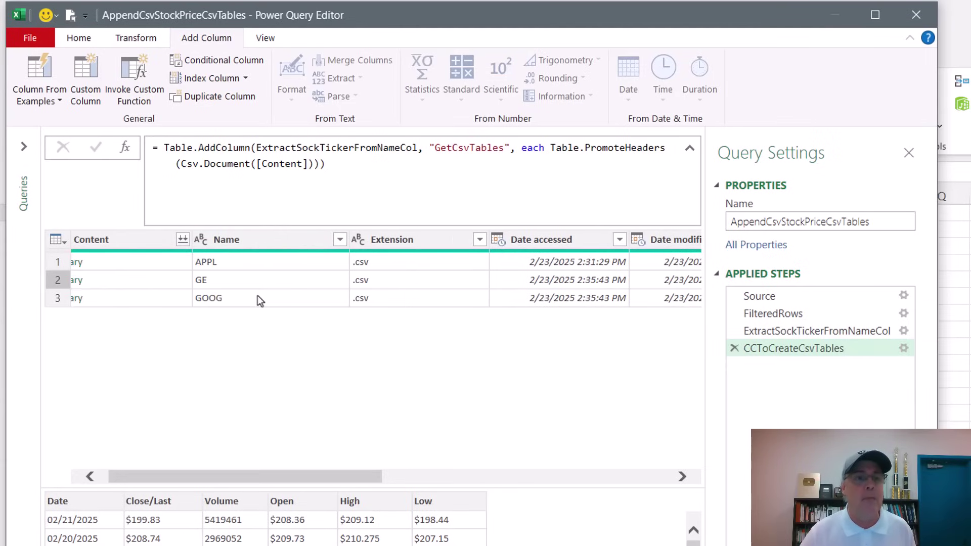
drag(329, 476, 759, 435)
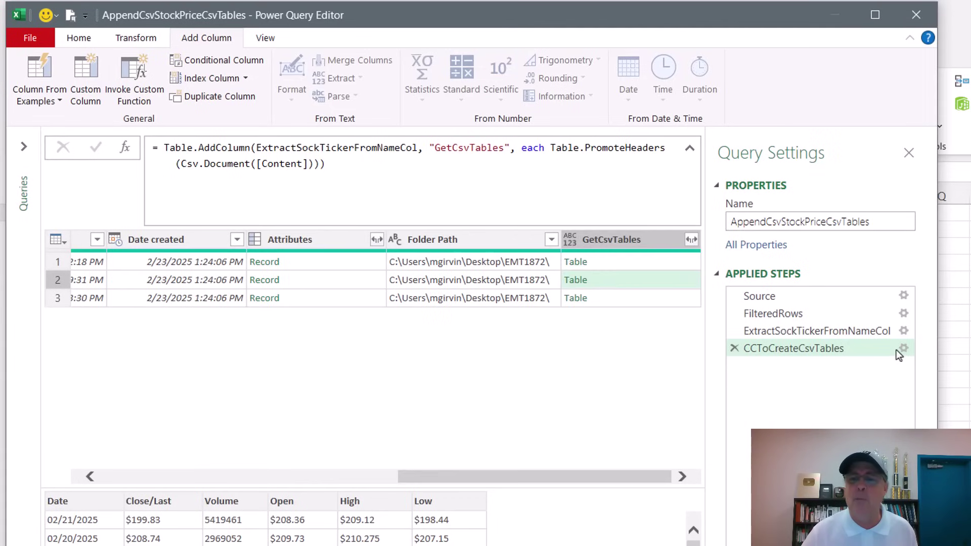
Wrap the formula in Table.AddColumn(..., "StockTicker", each [Name]).
click(902, 351)
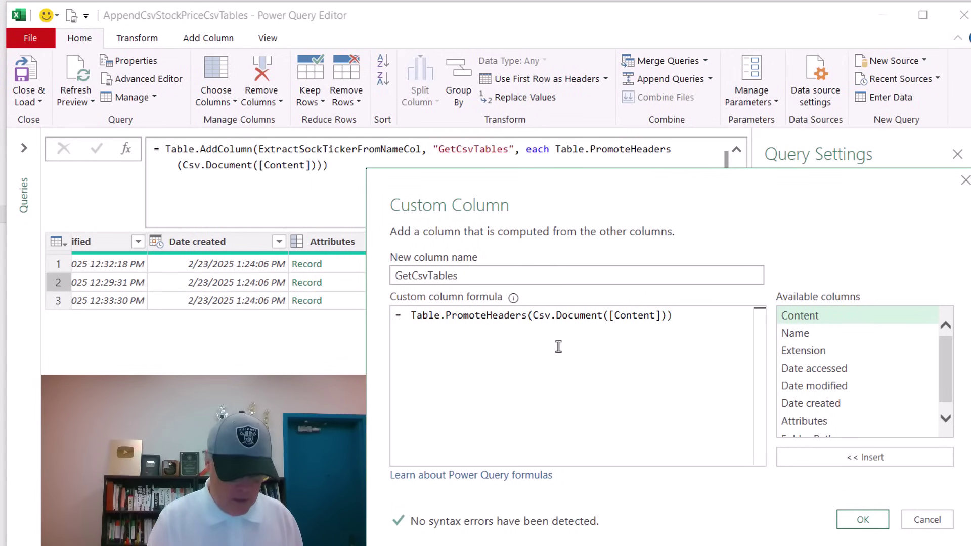
text(tableadd)
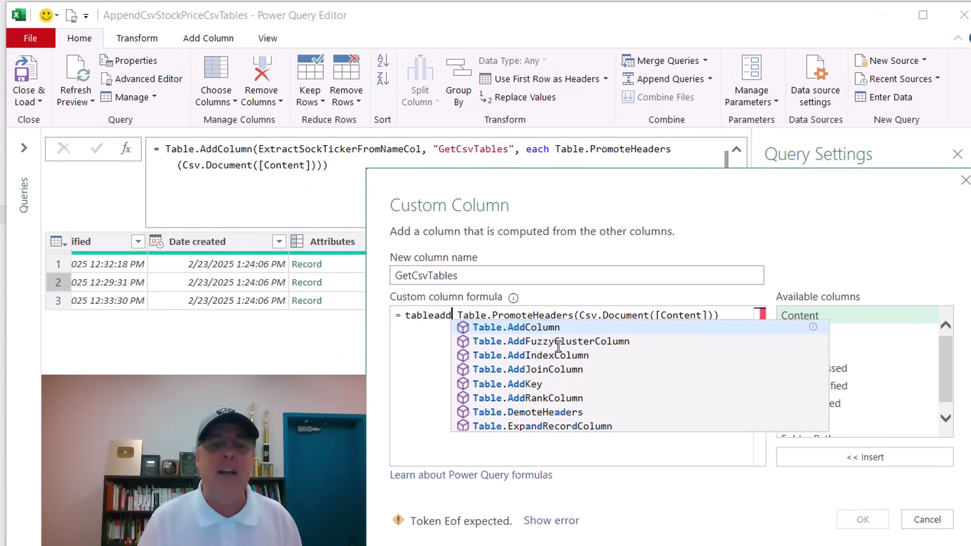
key(Tab)
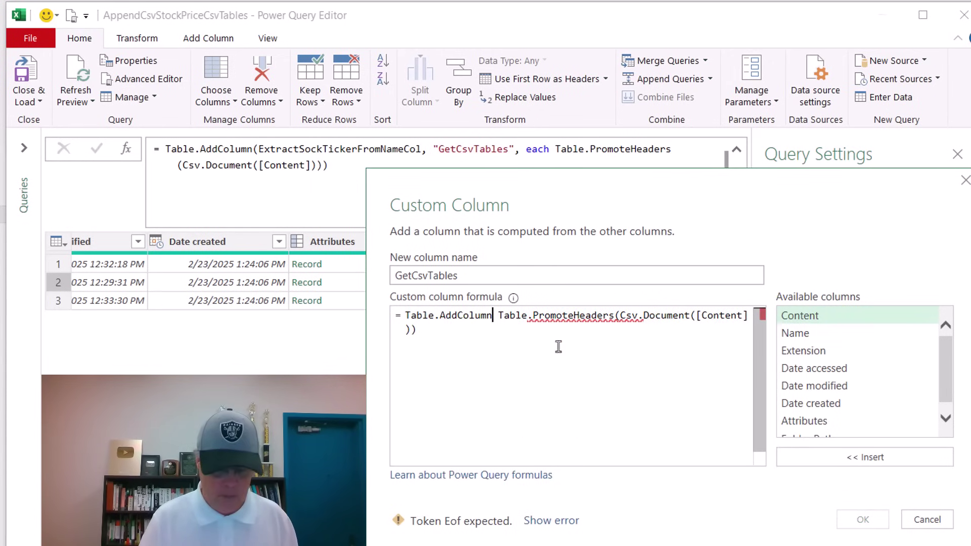
text(()
key(Delete)
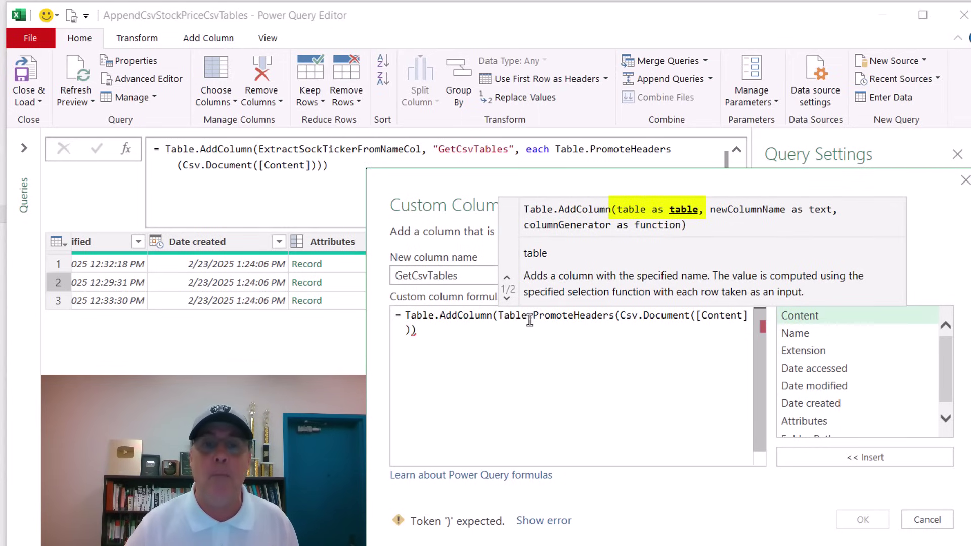
click(457, 335)
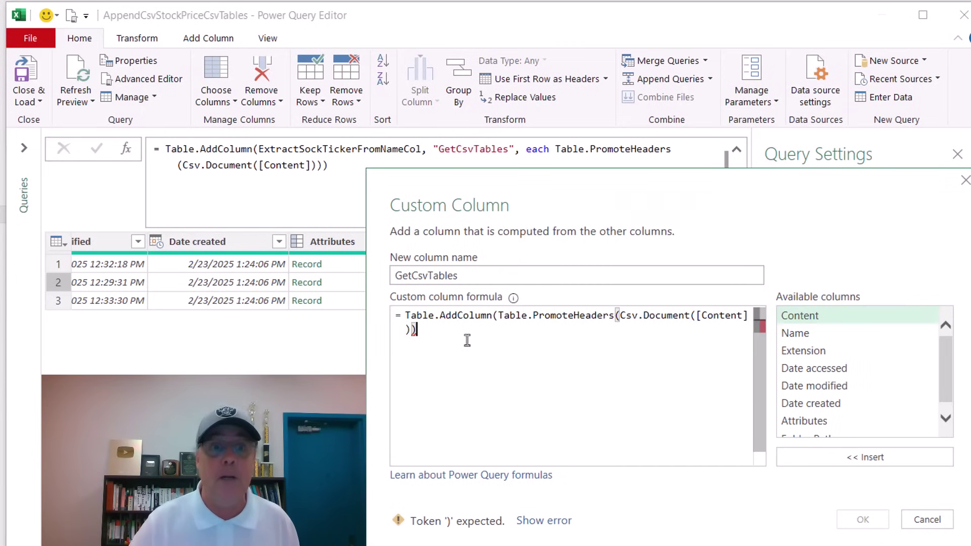
text(,)
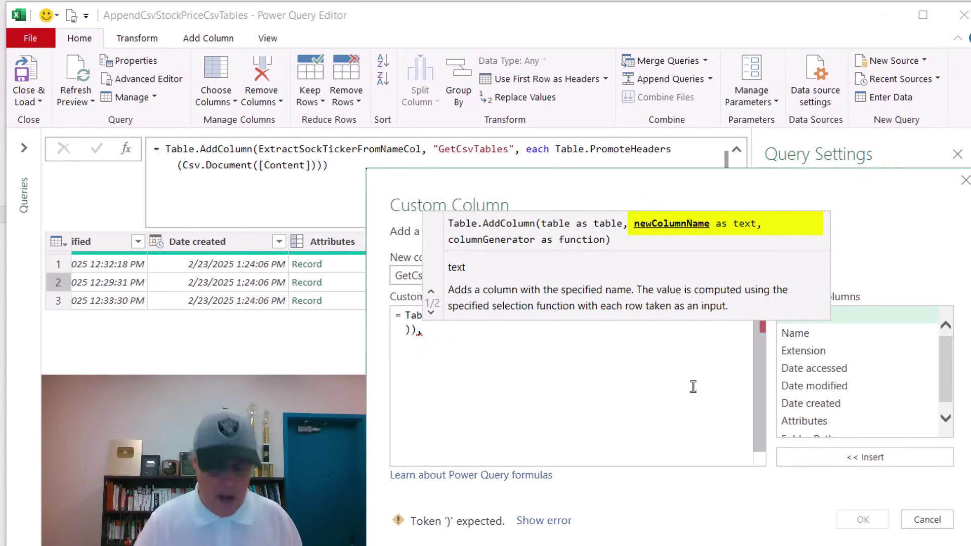
text(")
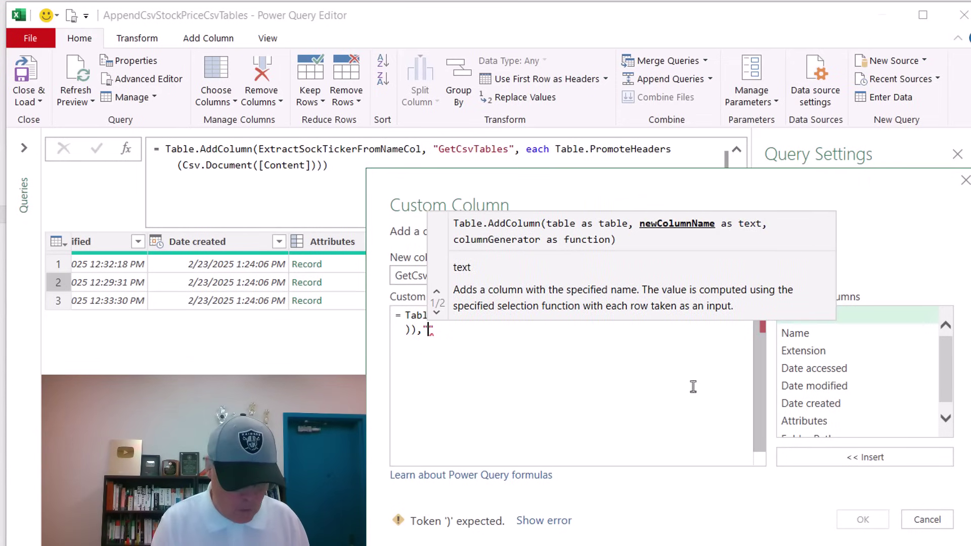
text(StockTicker")
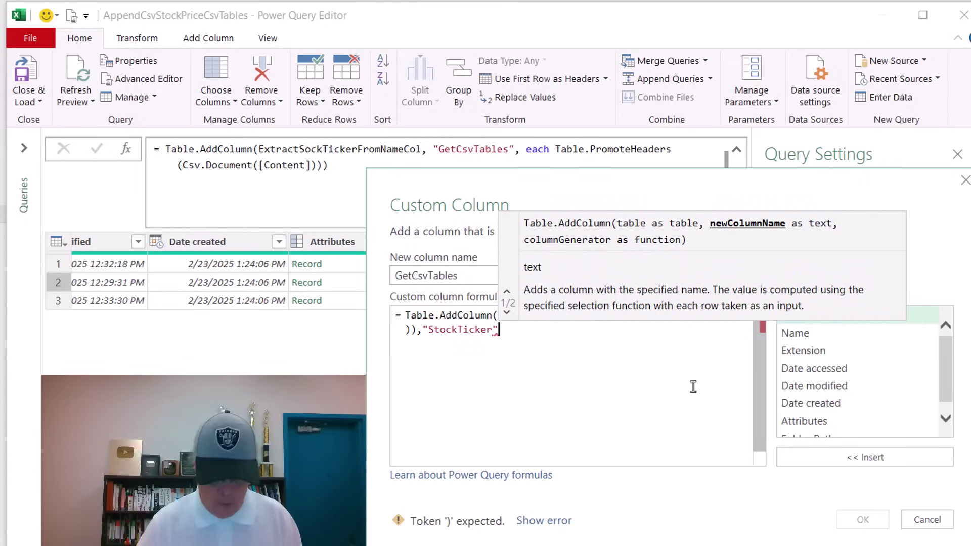
text(,)
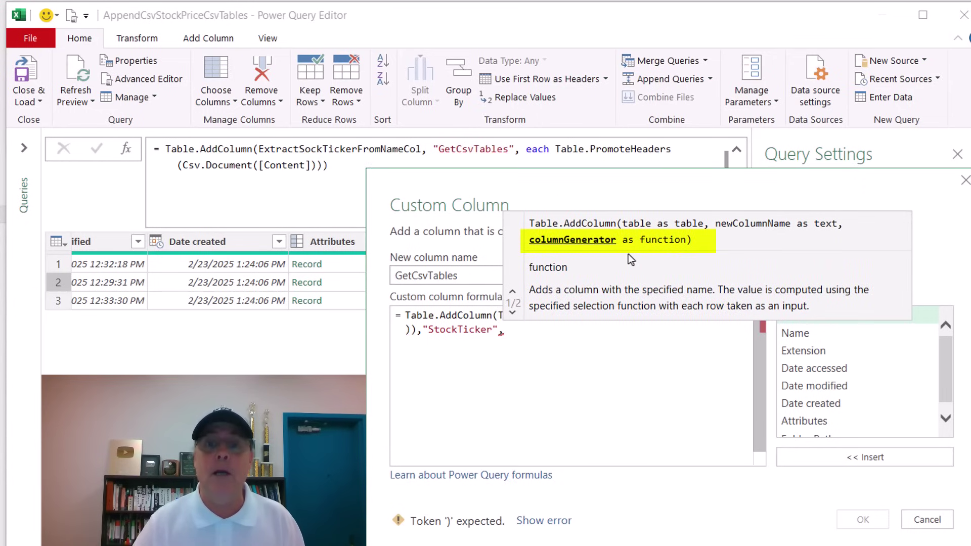
text(each)
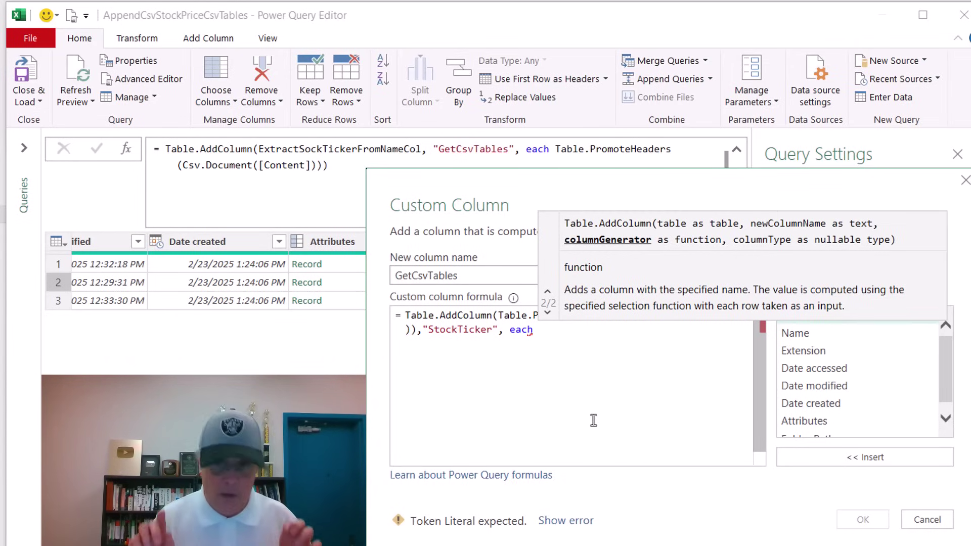
double_click(803, 335)
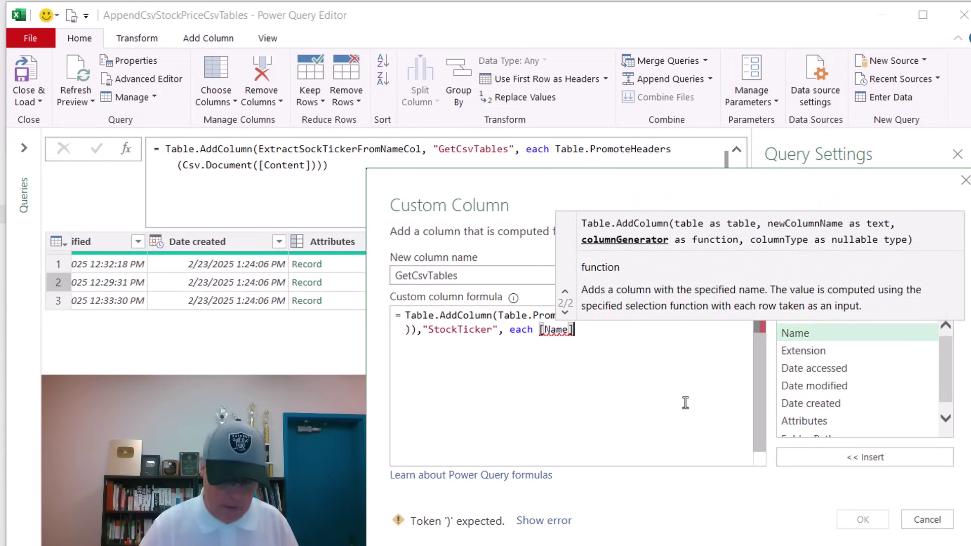
text())
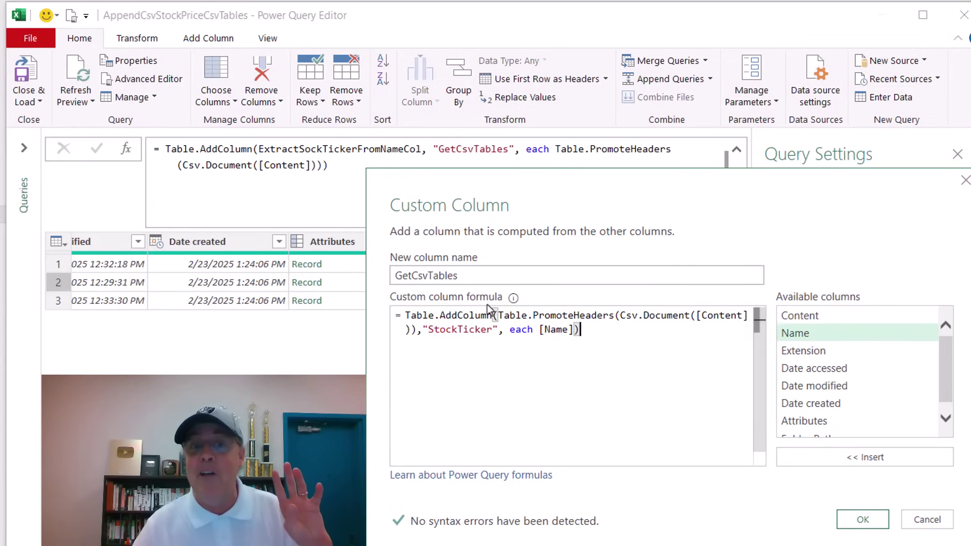
click(860, 519)
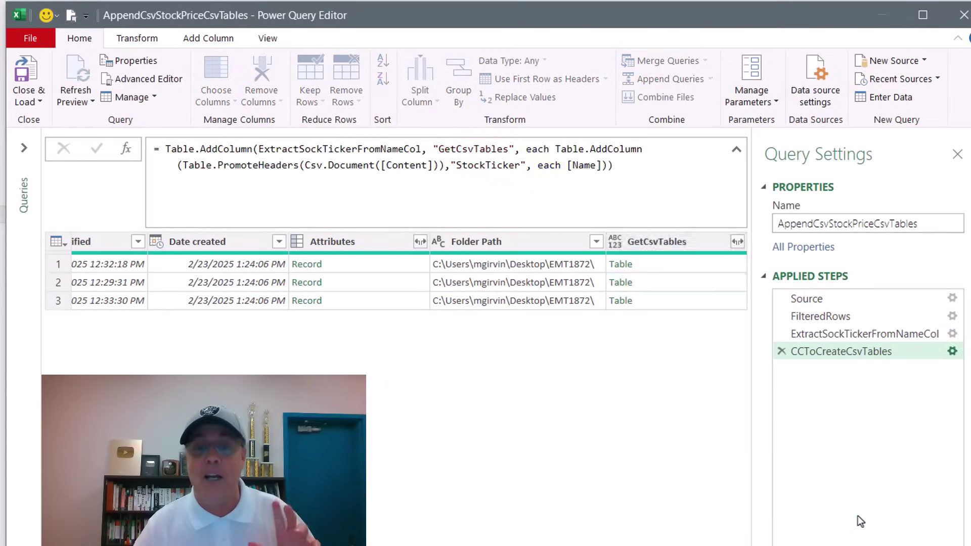
Preview the first nested table, whose StockTicker shows Error, and review the Table.AddColumn formula.
click(679, 265)
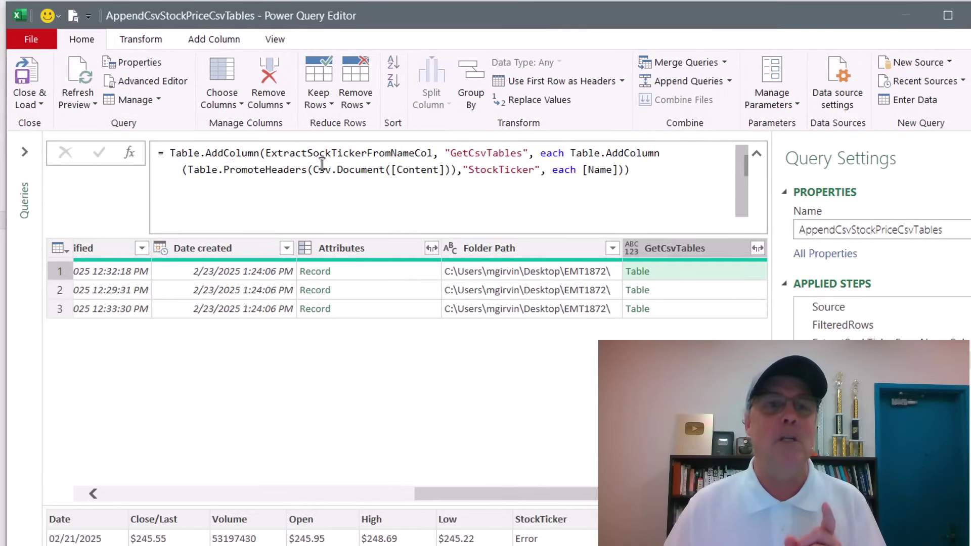
click(168, 153)
drag(170, 153, 259, 154)
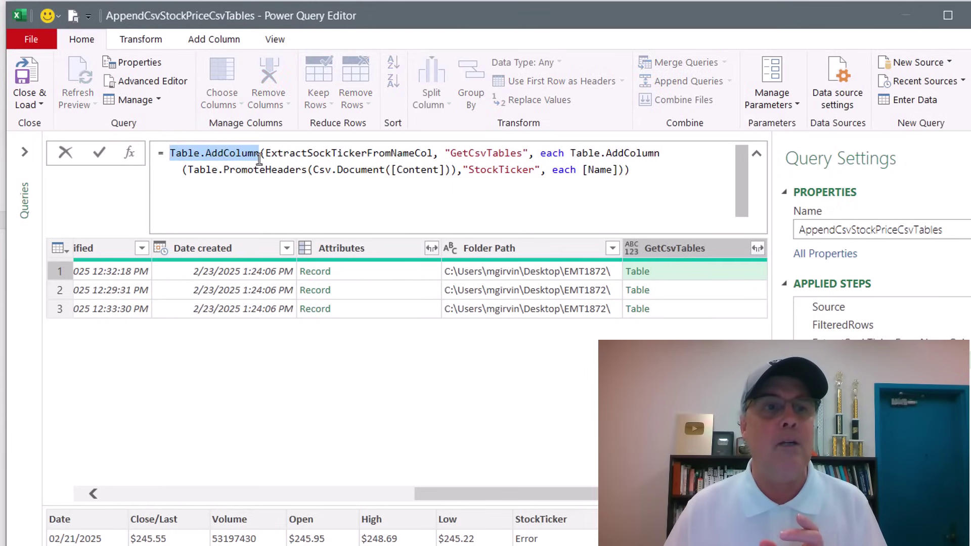
double_click(562, 153)
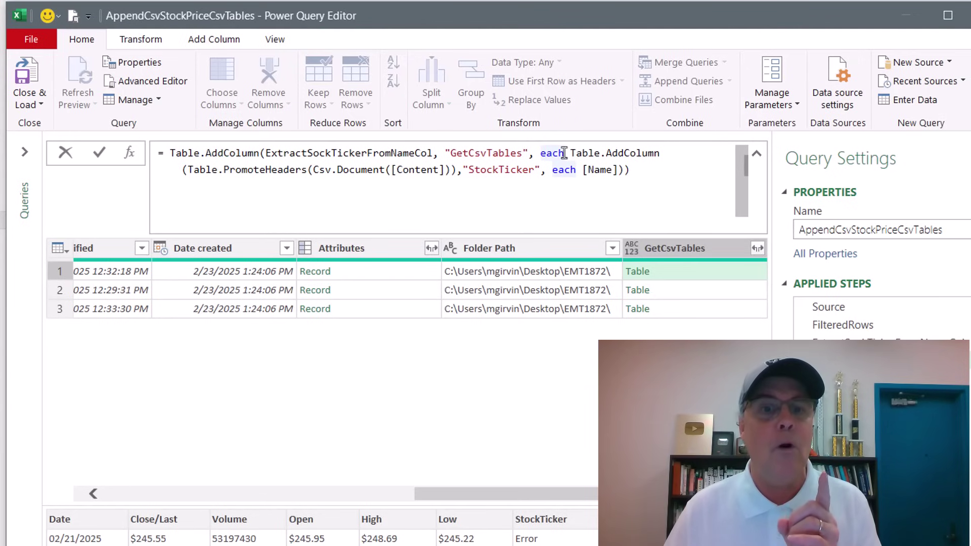
click(536, 496)
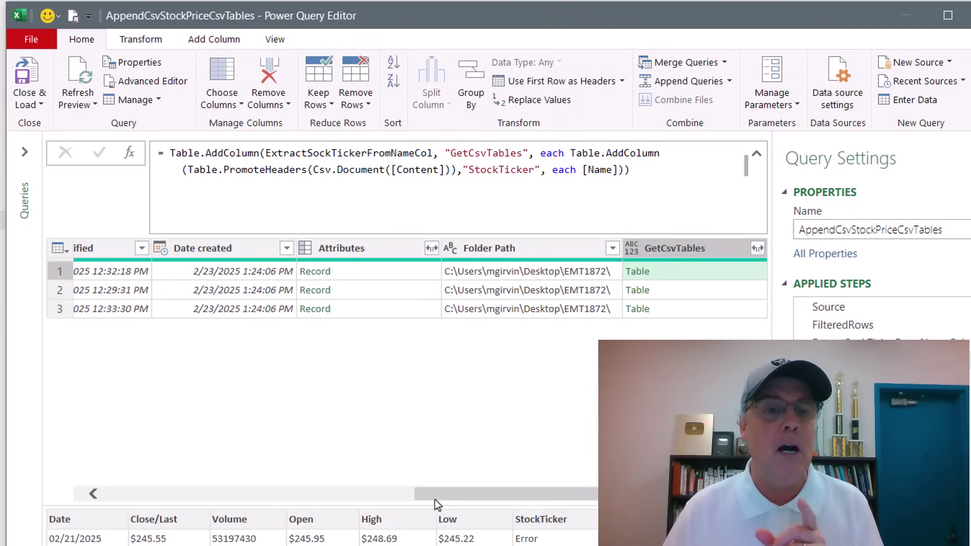
drag(435, 499, 112, 487)
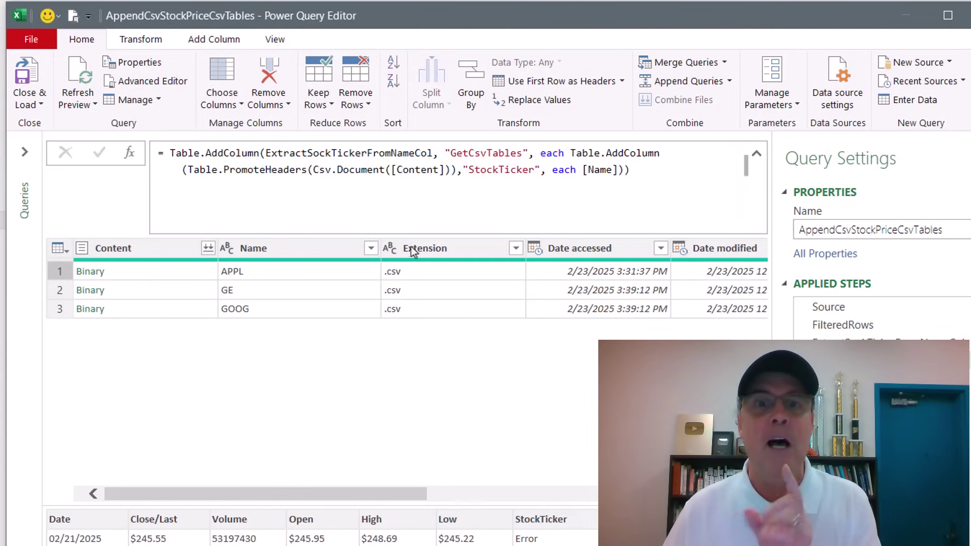
click(568, 152)
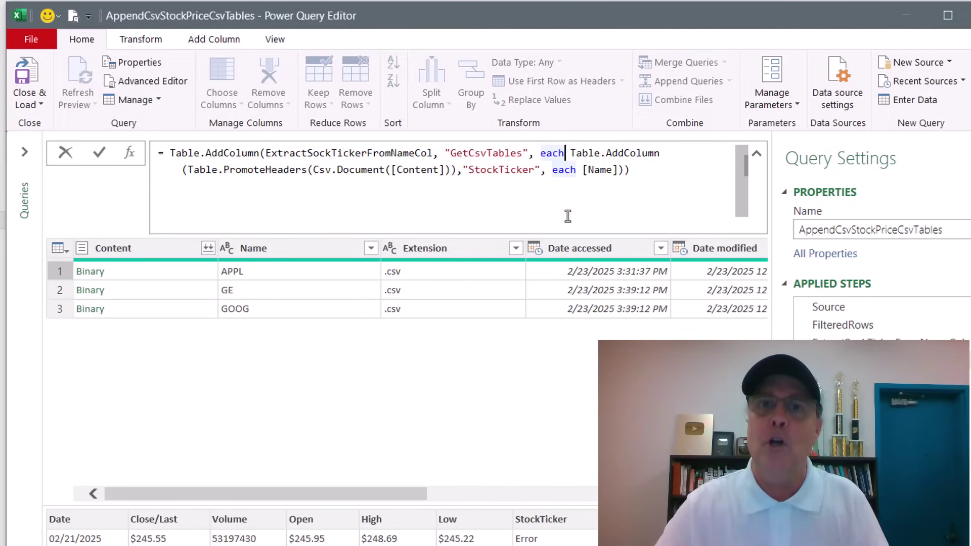
click(572, 153)
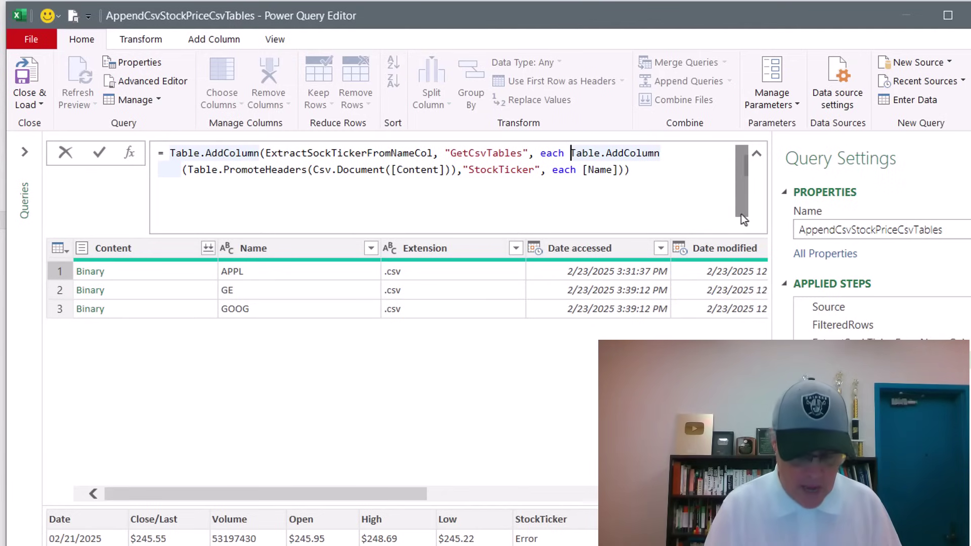
Insert 'let Name = [Name] in' before the inner Table.AddColumn and change 'each [Name]' to 'each Name'.
text(lr)
key(BackSpace)
text(et)
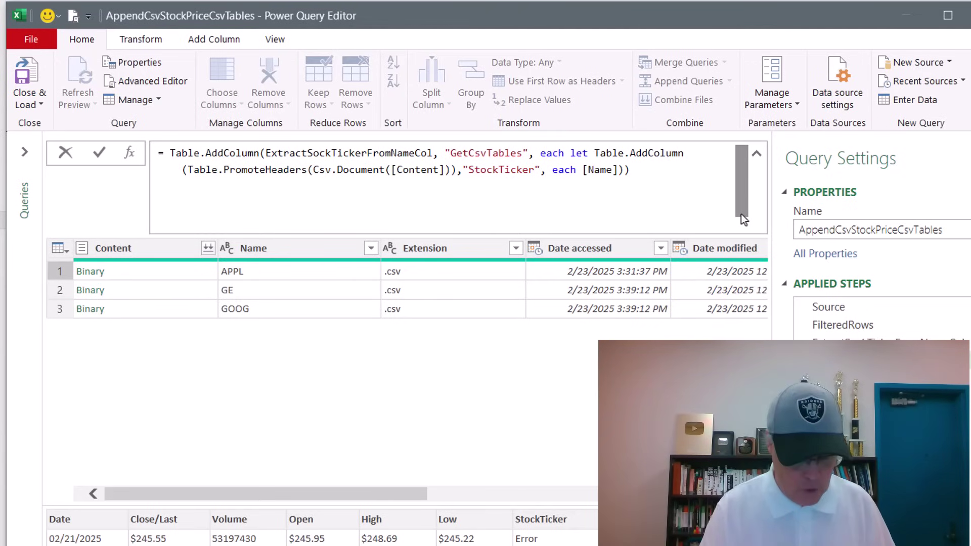
text(Name )
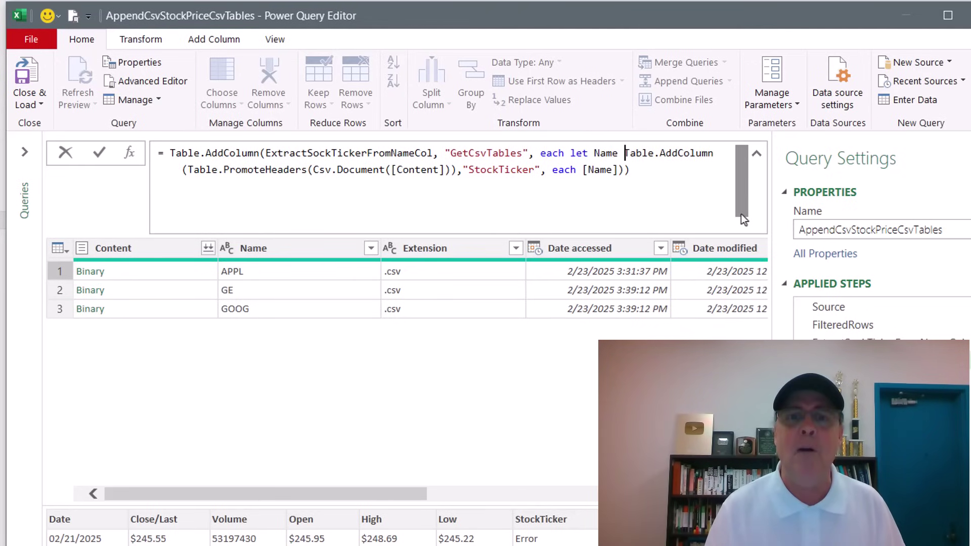
text(= )
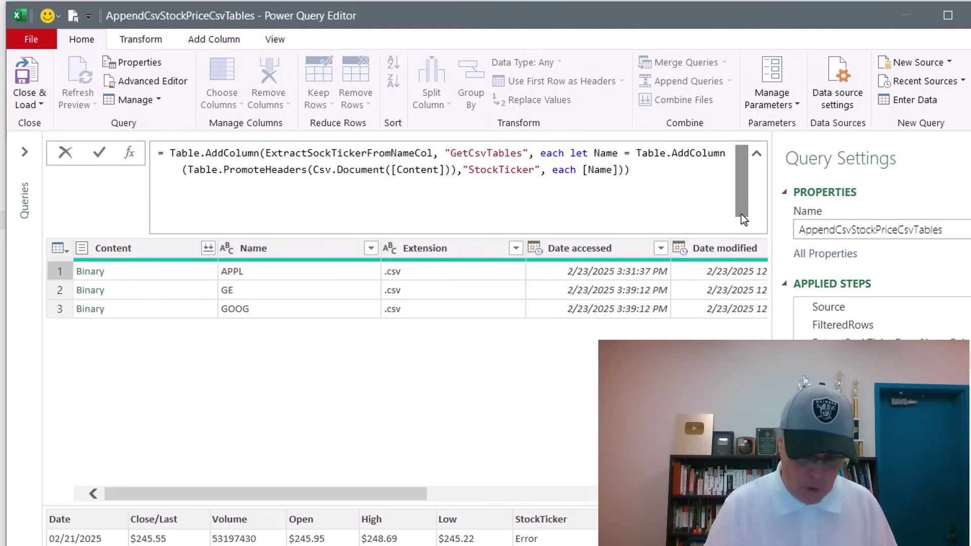
text([Name)
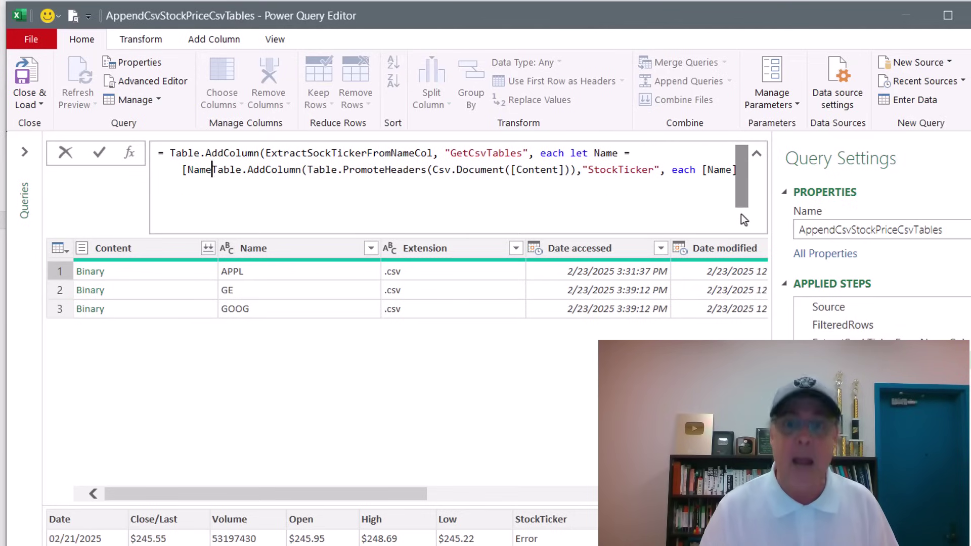
text(])
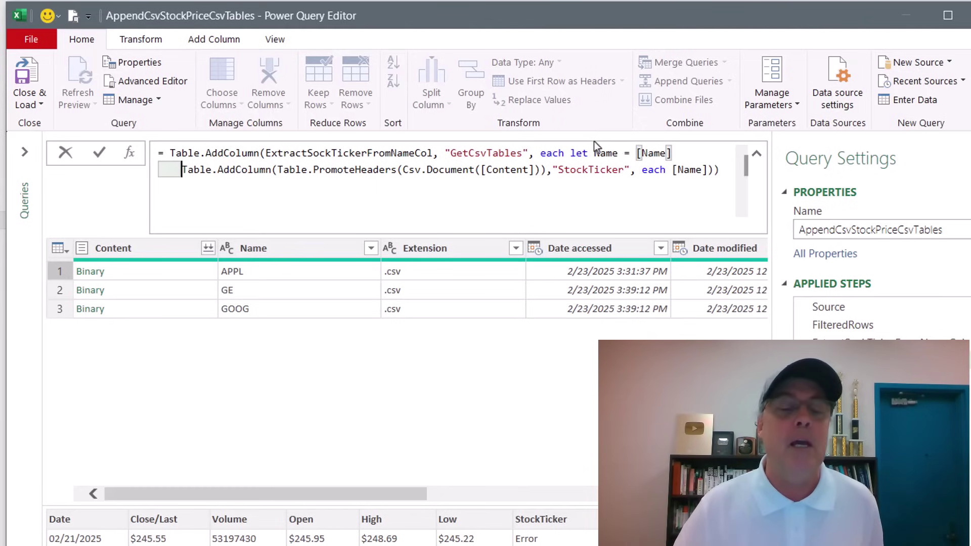
mouse_move(301, 156)
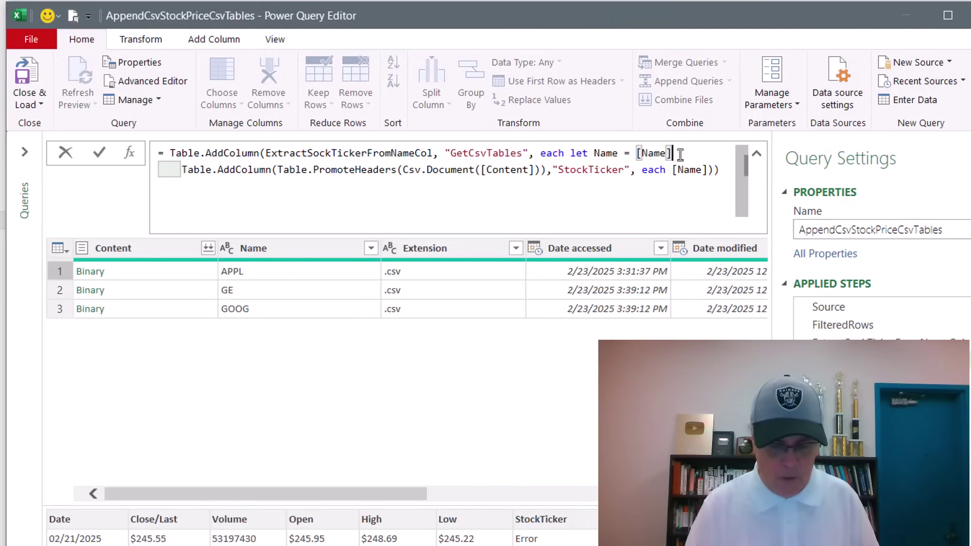
key(Right)
text(in)
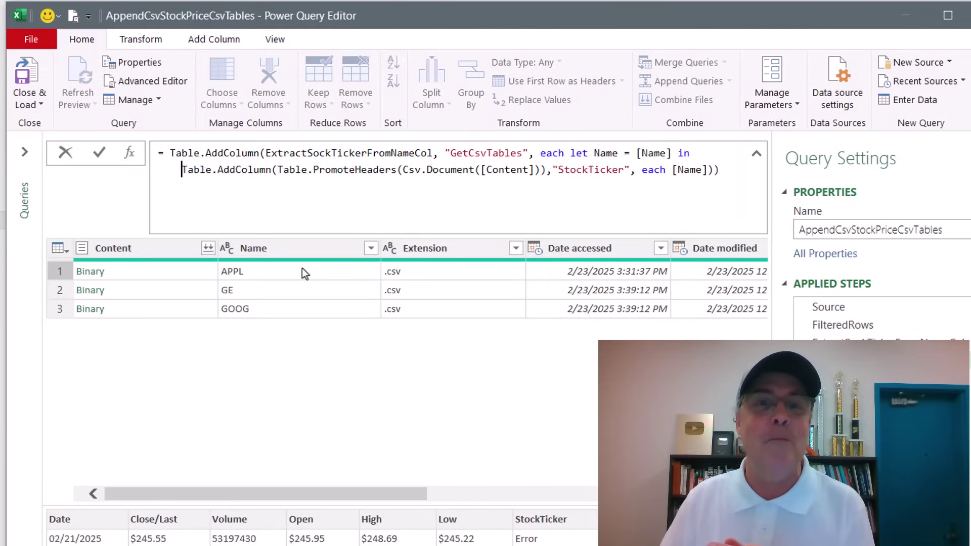
click(679, 169)
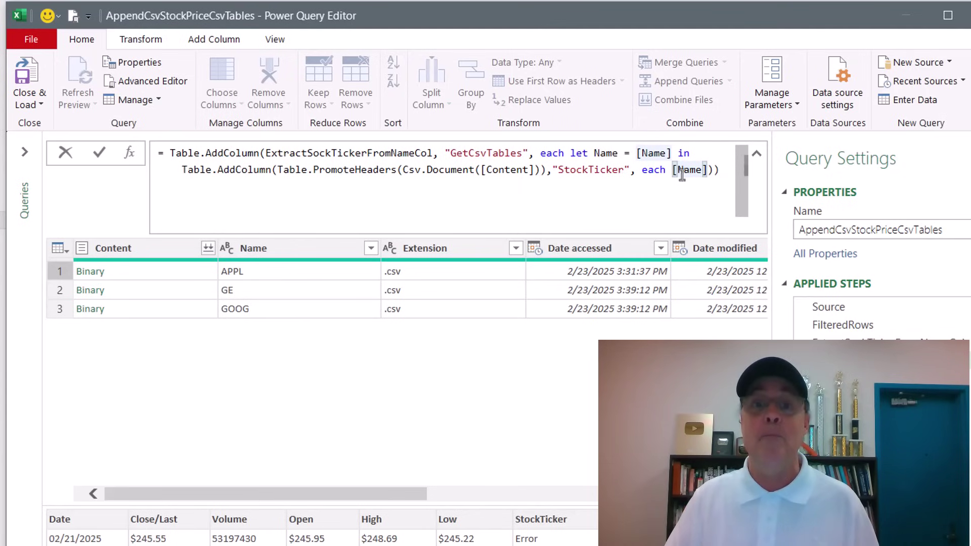
key(BackSpace)
key(BackSpace)
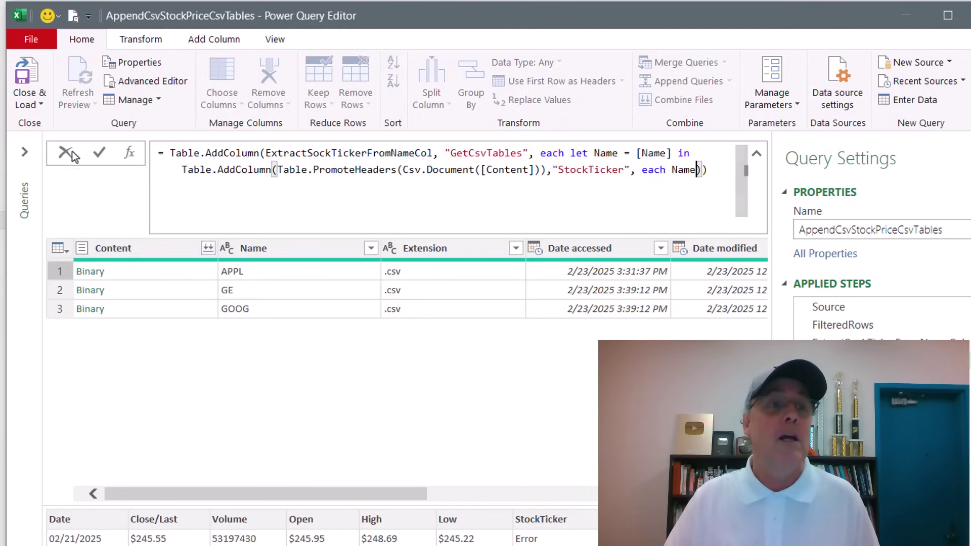
click(102, 154)
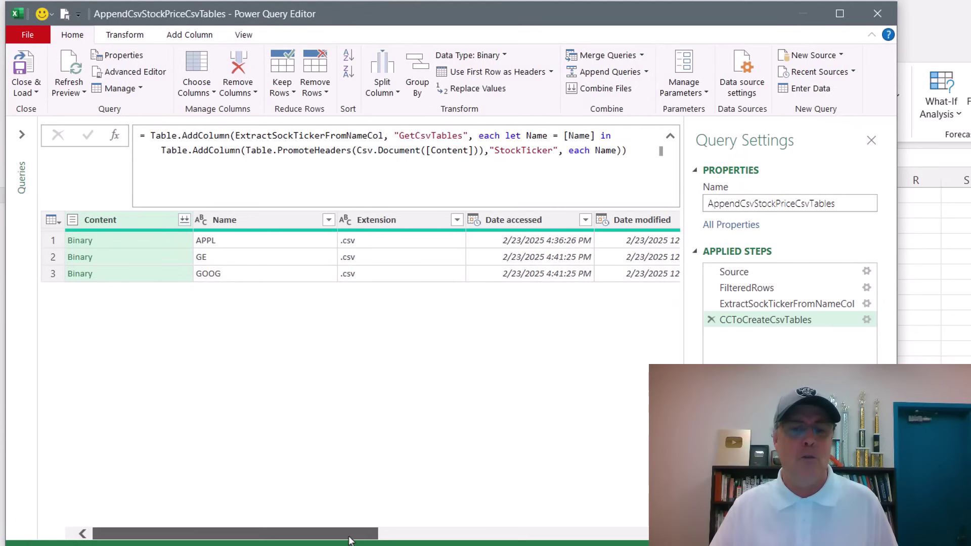
Preview rows 1 and 2's nested tables, confirming StockTicker now shows GE, and review the let expression.
drag(349, 540, 624, 540)
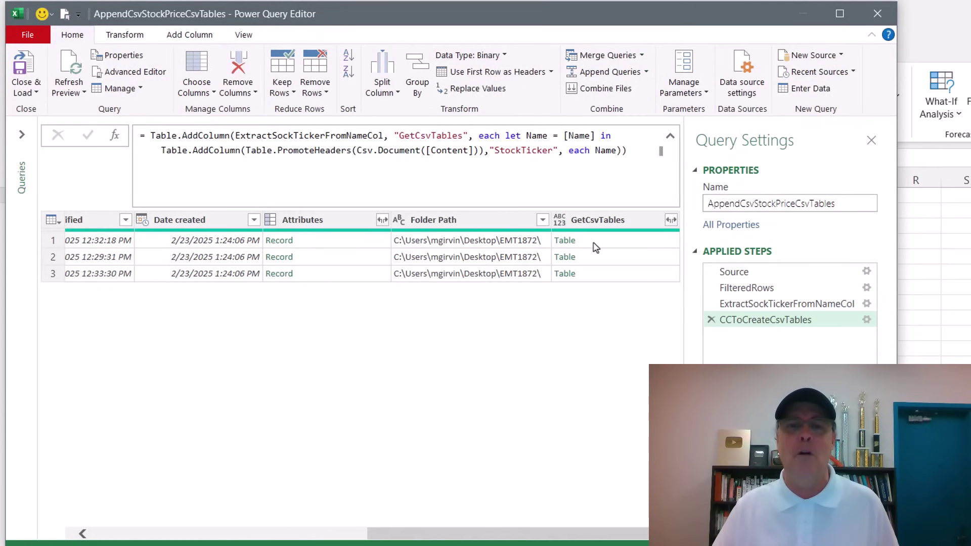
click(594, 243)
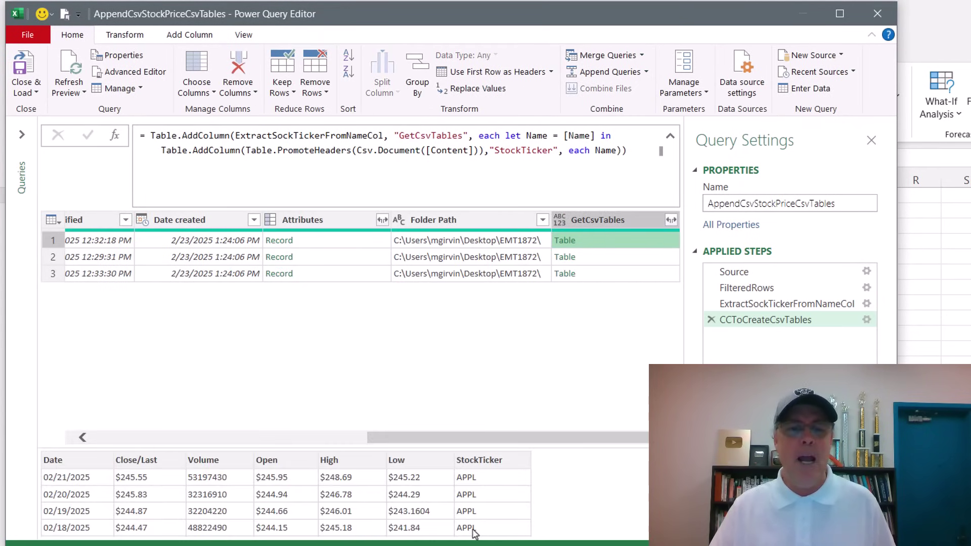
click(603, 258)
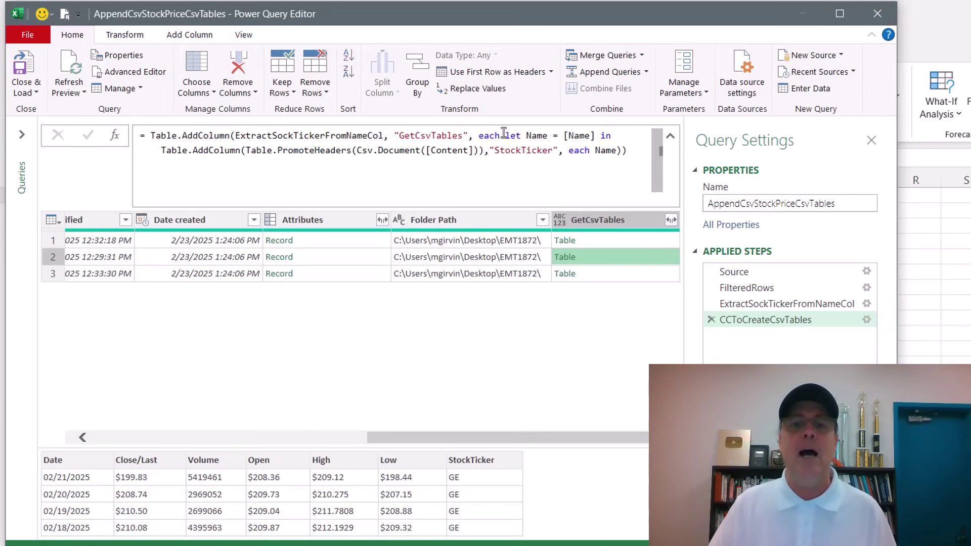
drag(502, 135, 618, 152)
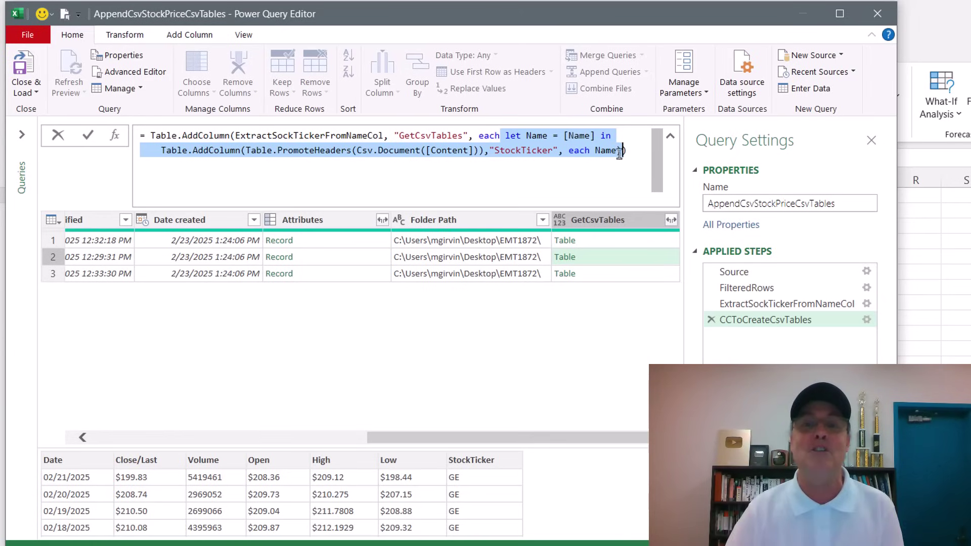
click(640, 155)
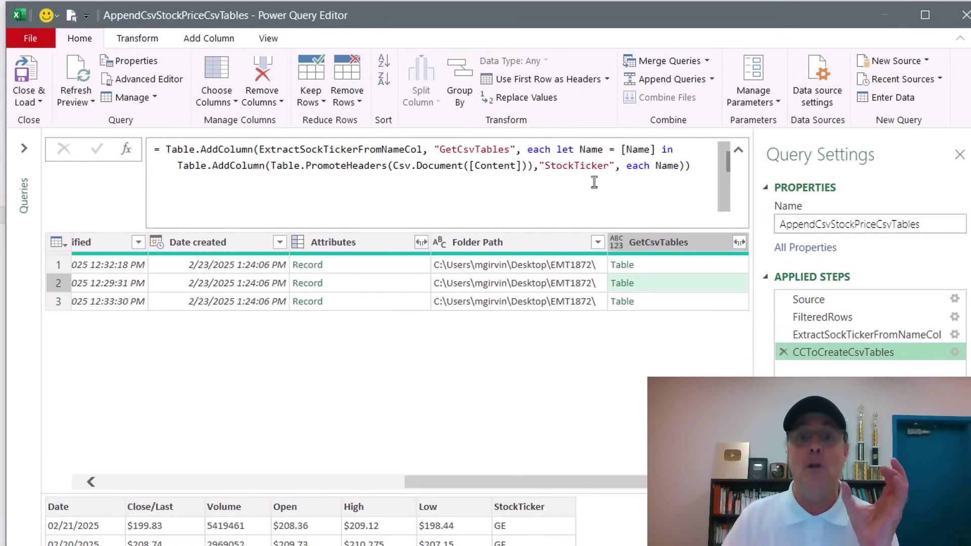
Add a Custom1 step = CCToCreateCsvTables[GetCsvTables] and preview its three tables, ending with GOOG.
click(126, 149)
click(309, 150)
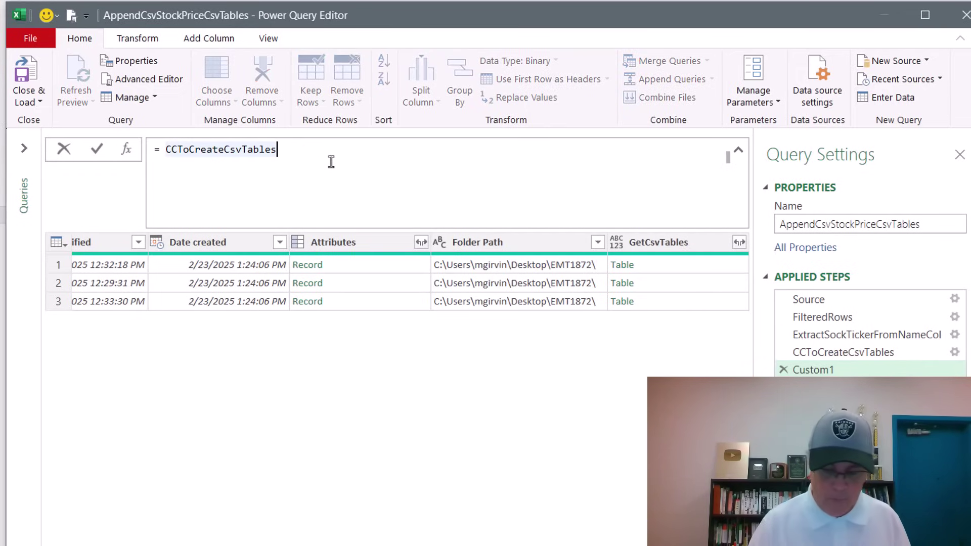
text([)
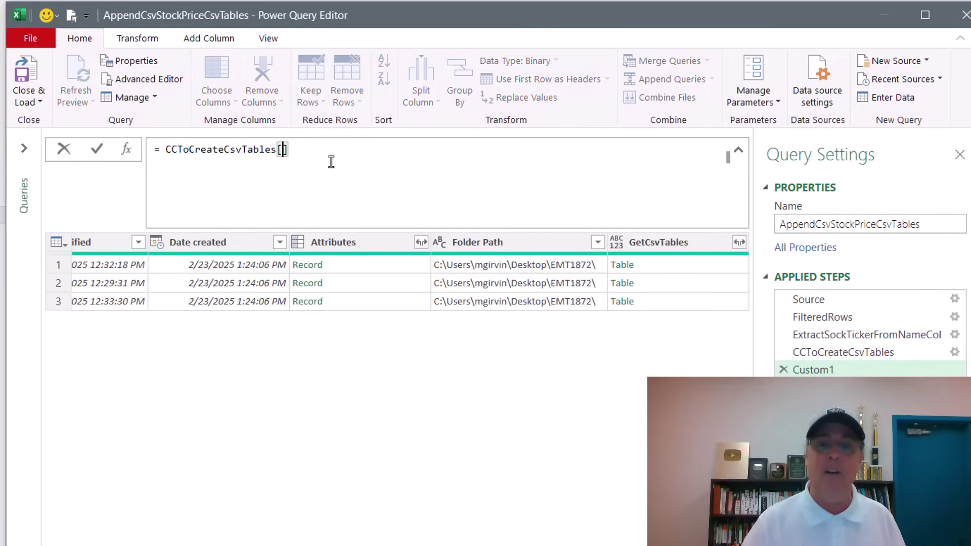
text(GetCsvTable)
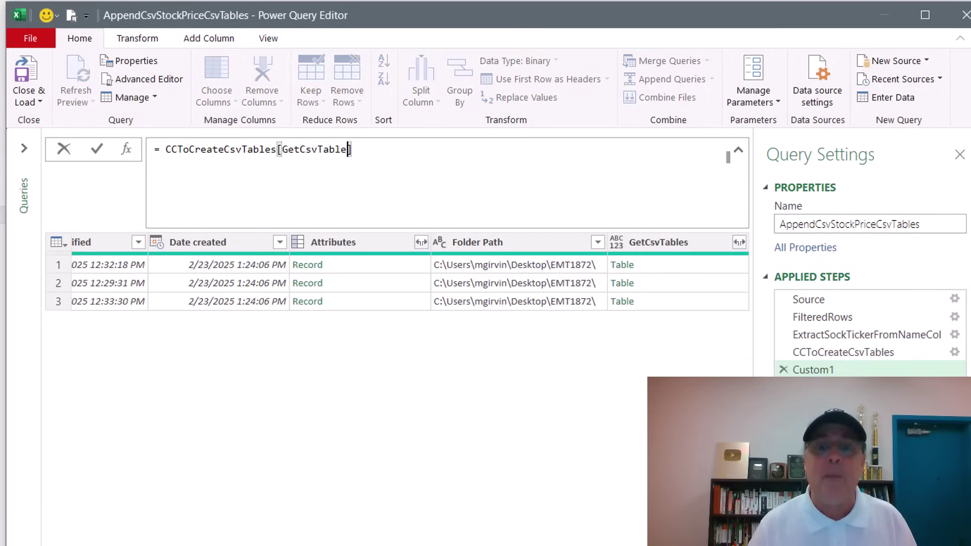
text(s)
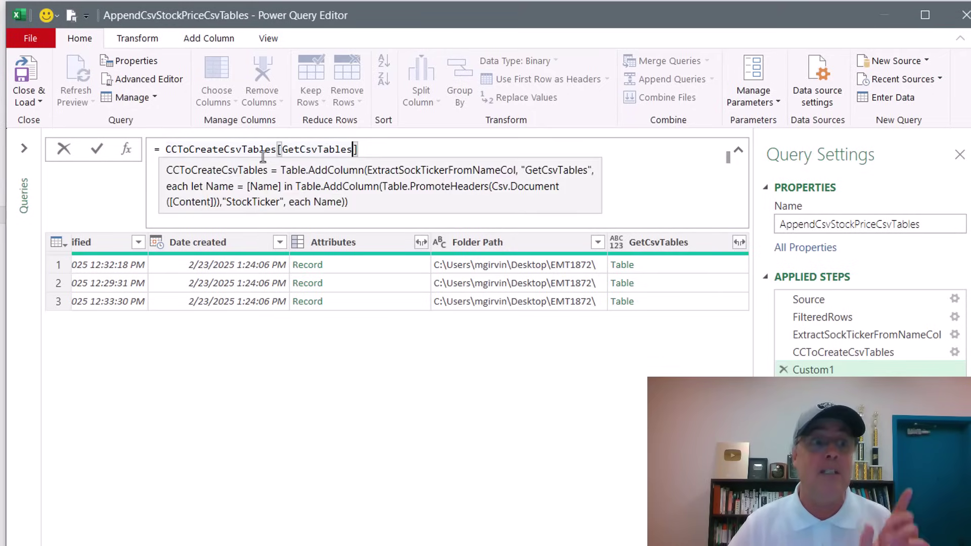
click(98, 150)
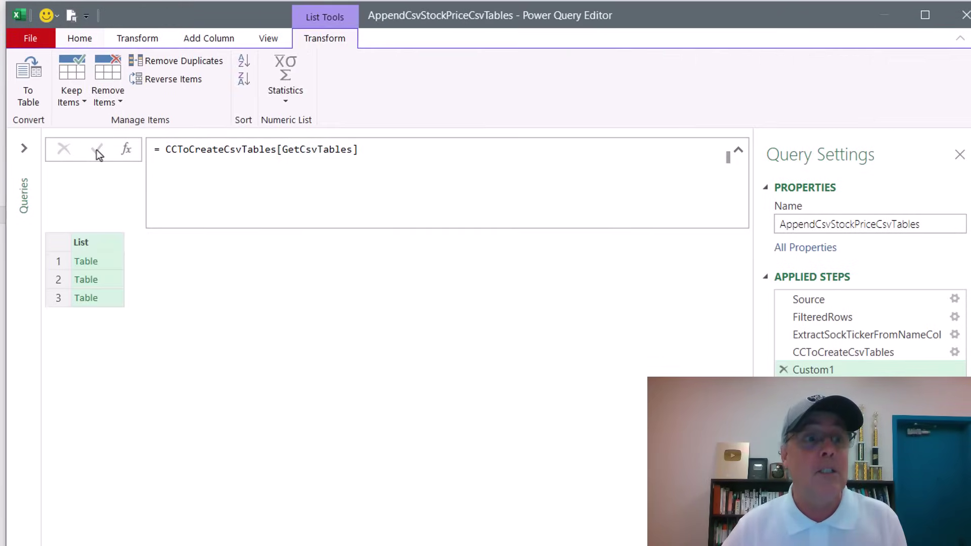
click(109, 260)
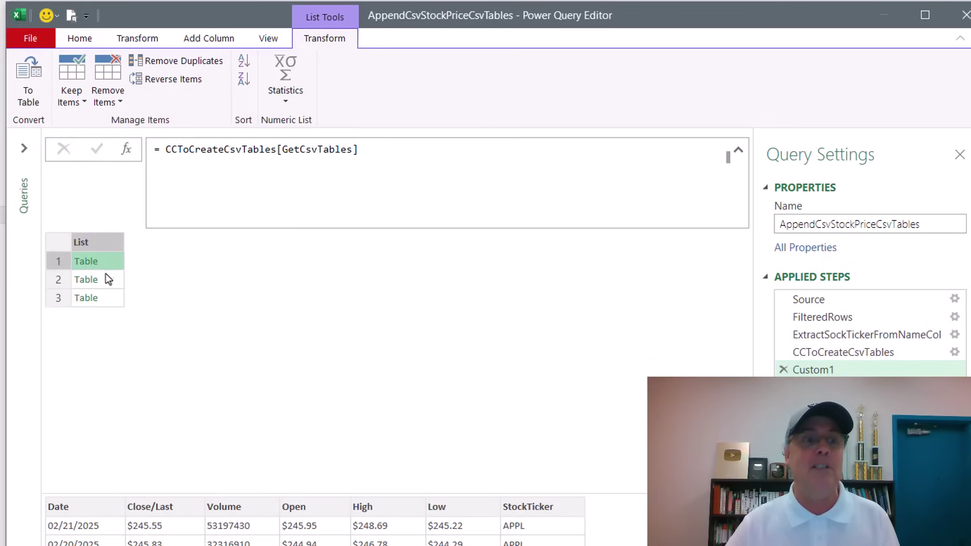
click(108, 278)
click(114, 298)
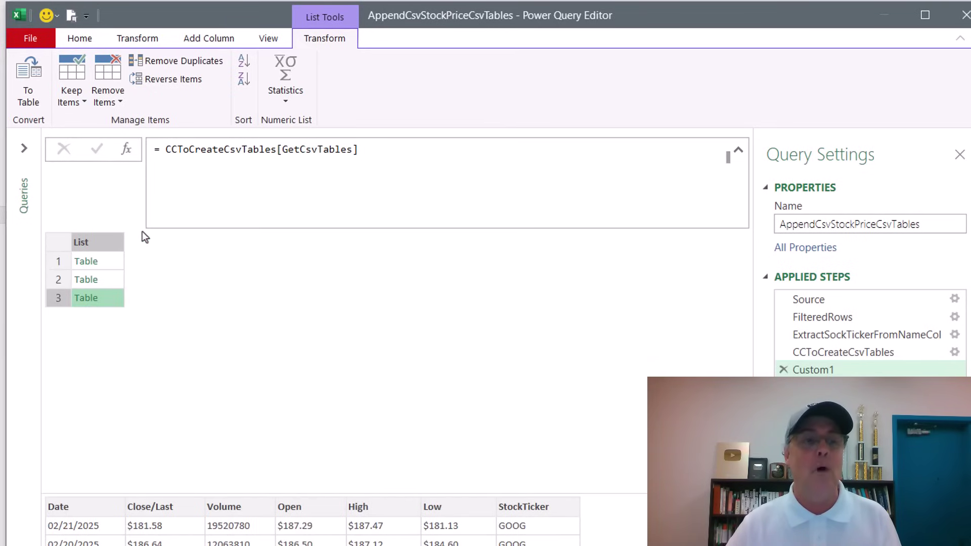
click(161, 150)
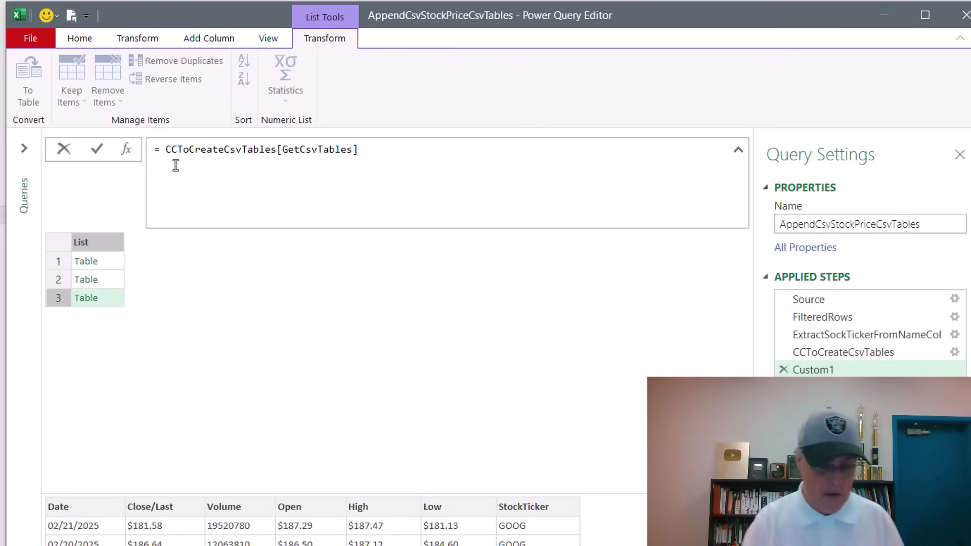
Wrap the Custom1 formula in Table.Combine( … ) to merge the three stock tables, then check the StockTicker column.
text(tableco)
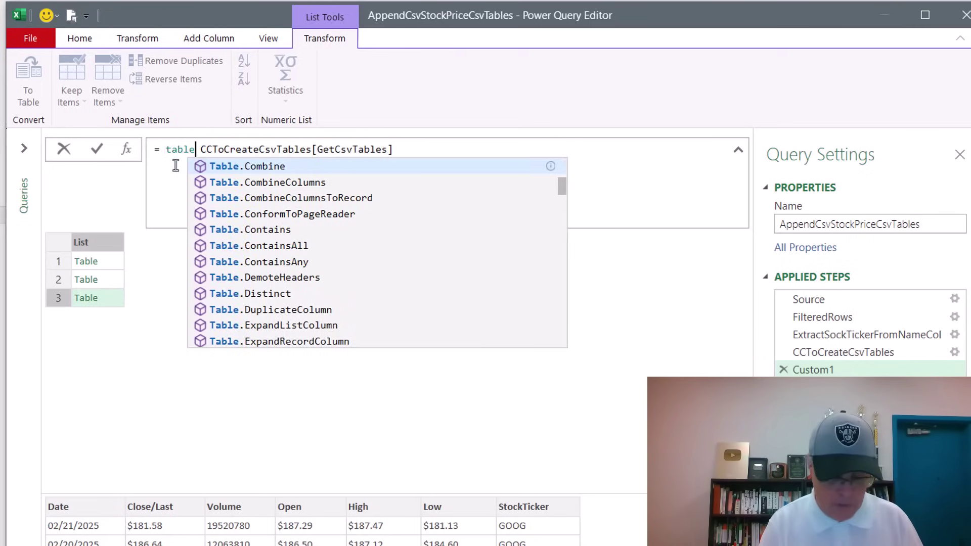
text(m)
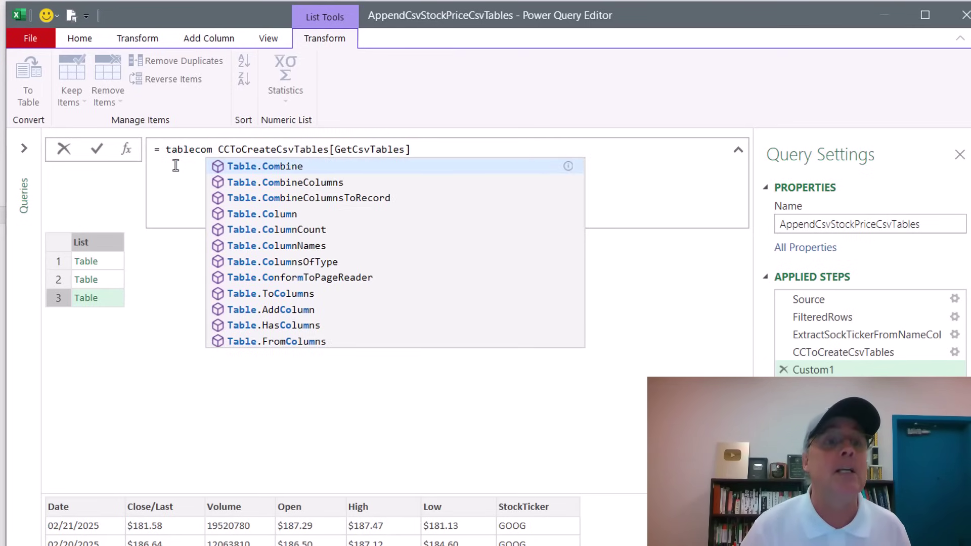
key(Tab)
text(()
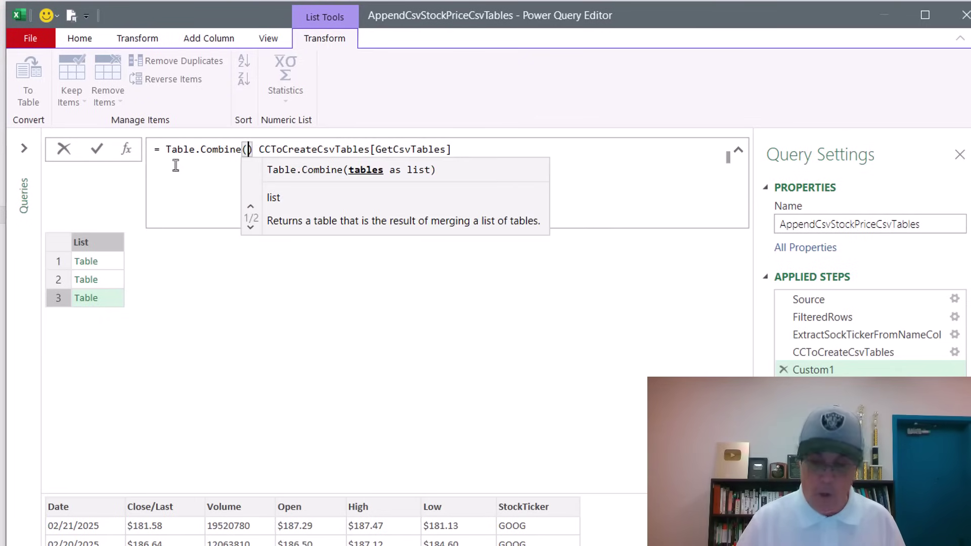
key(Delete)
key(Delete)
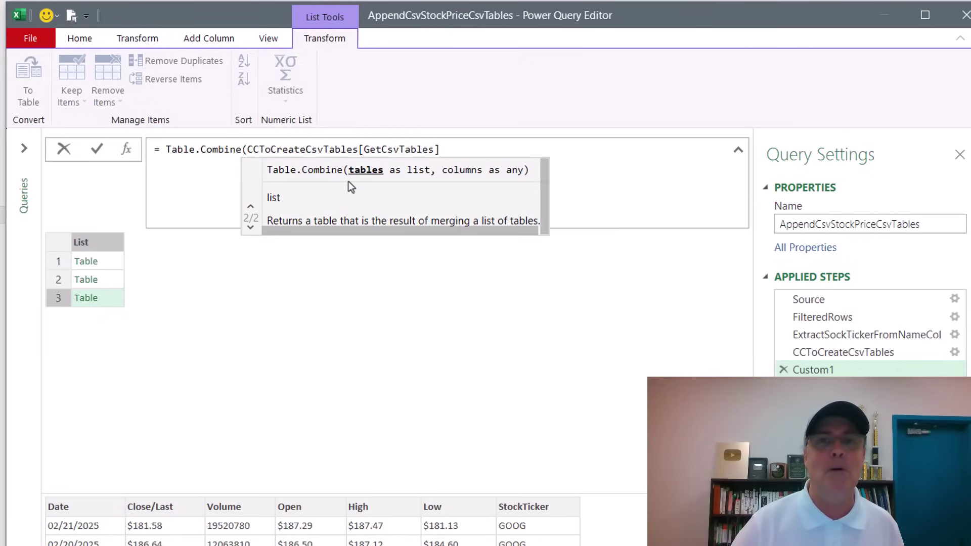
click(463, 149)
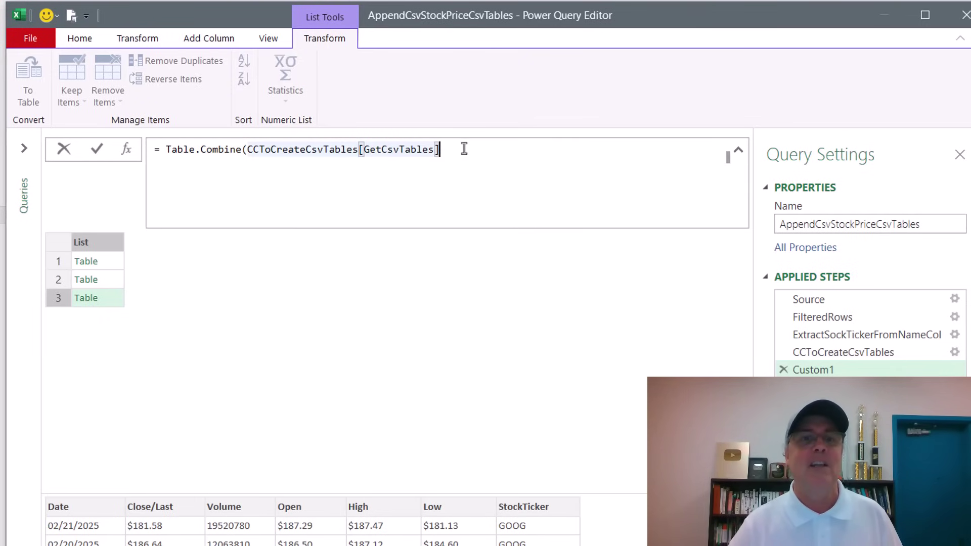
text())
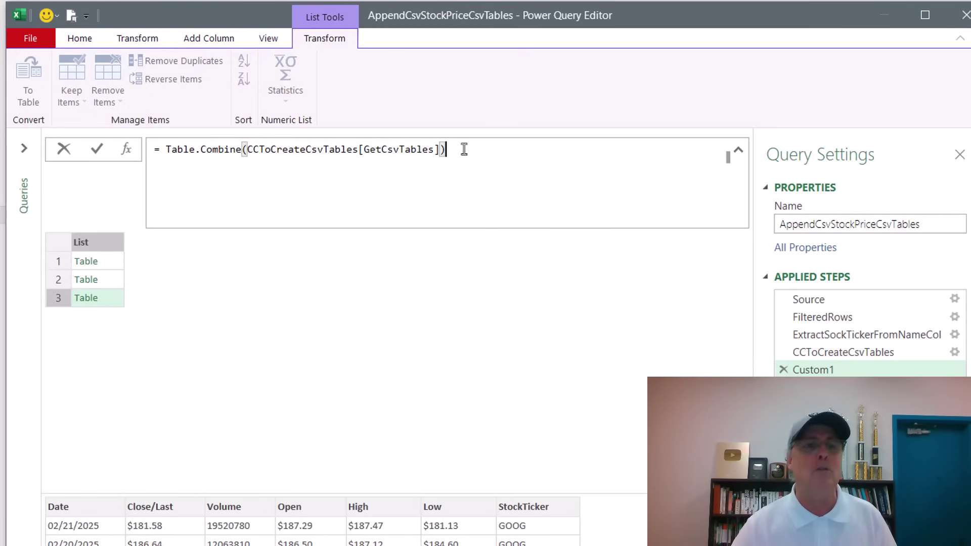
click(102, 147)
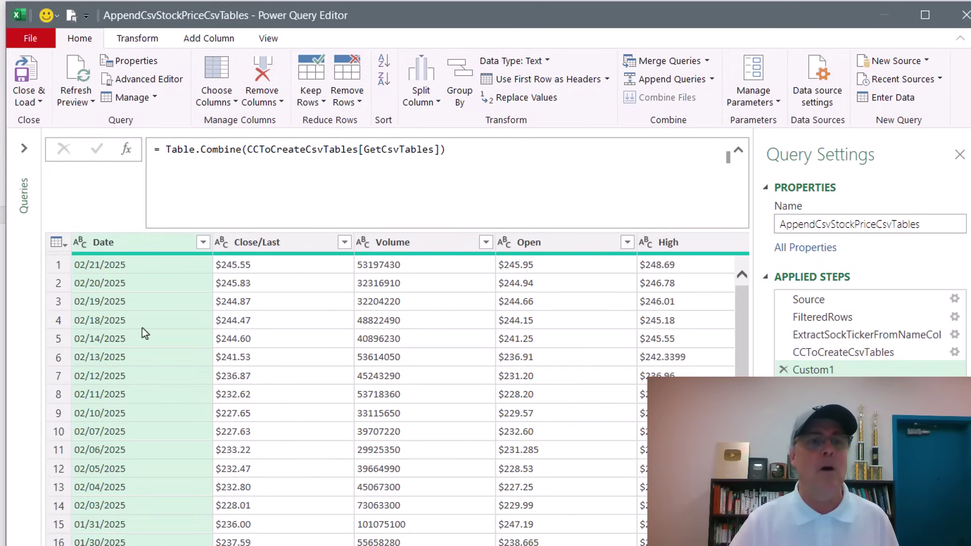
scroll(648, 251, right, 5)
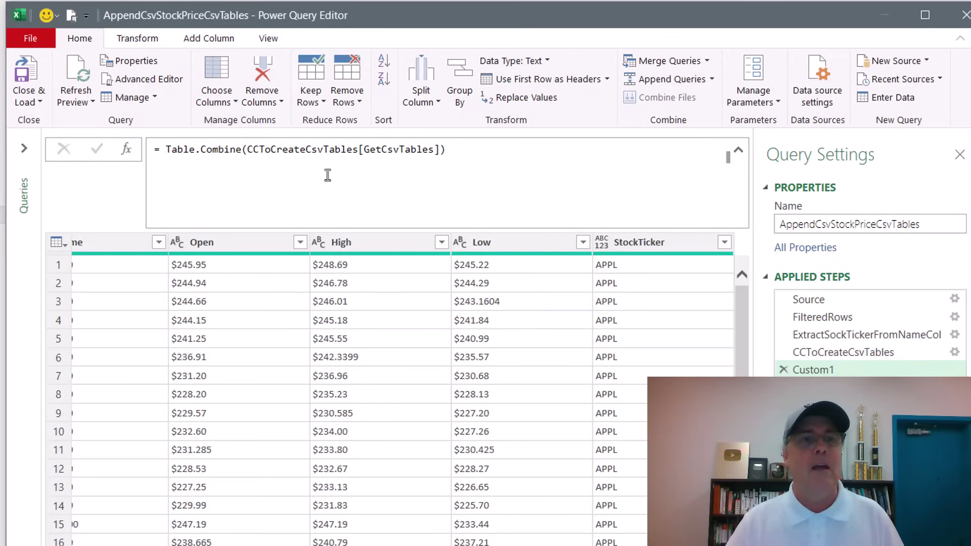
click(474, 152)
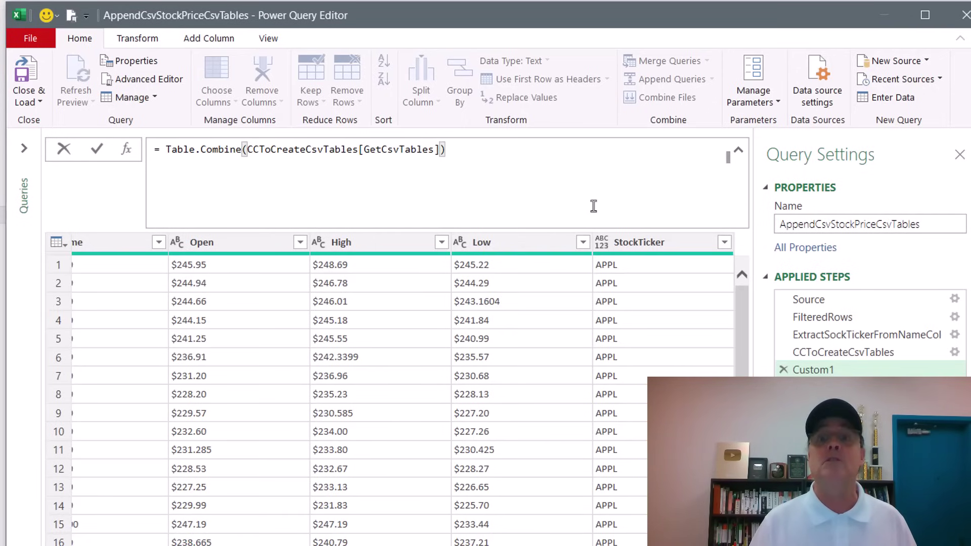
Append the column selection [[Date],[Close/Last],[Stock Ticker]] to the Table.Combine formula and commit it.
text([)
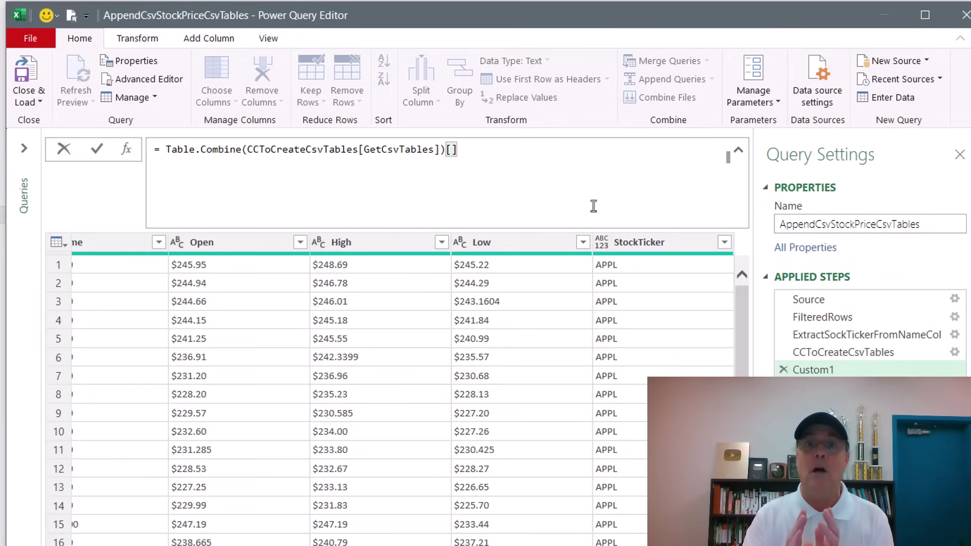
text([)
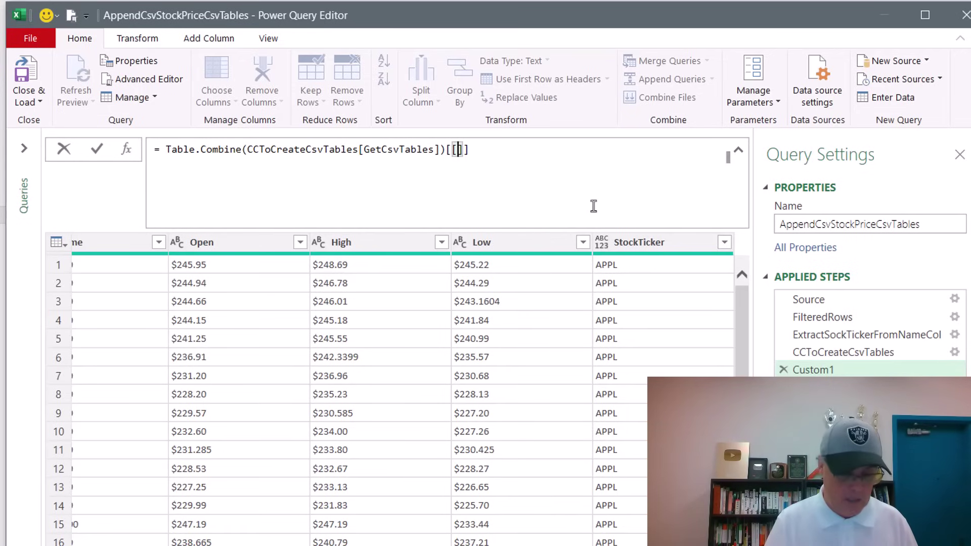
text(Date)
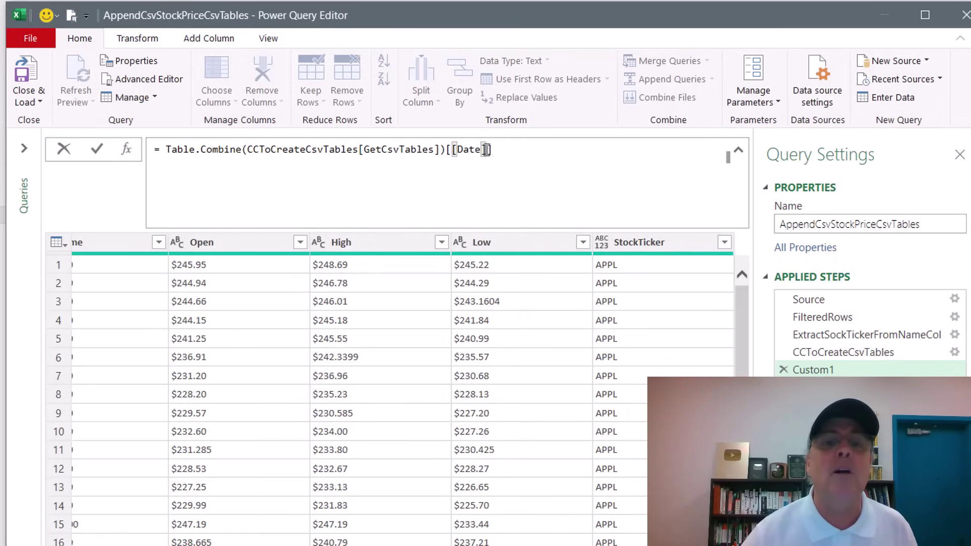
text(,[)
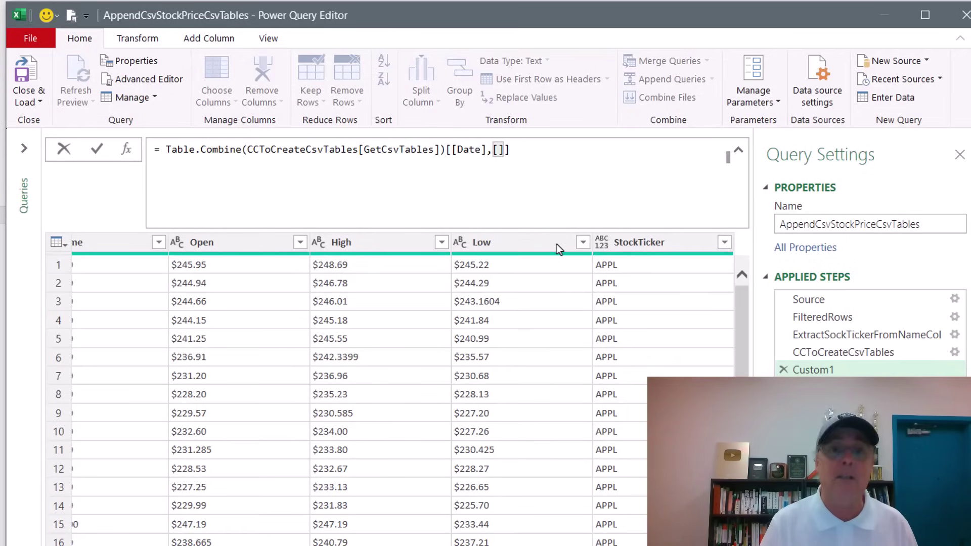
text(Closae)
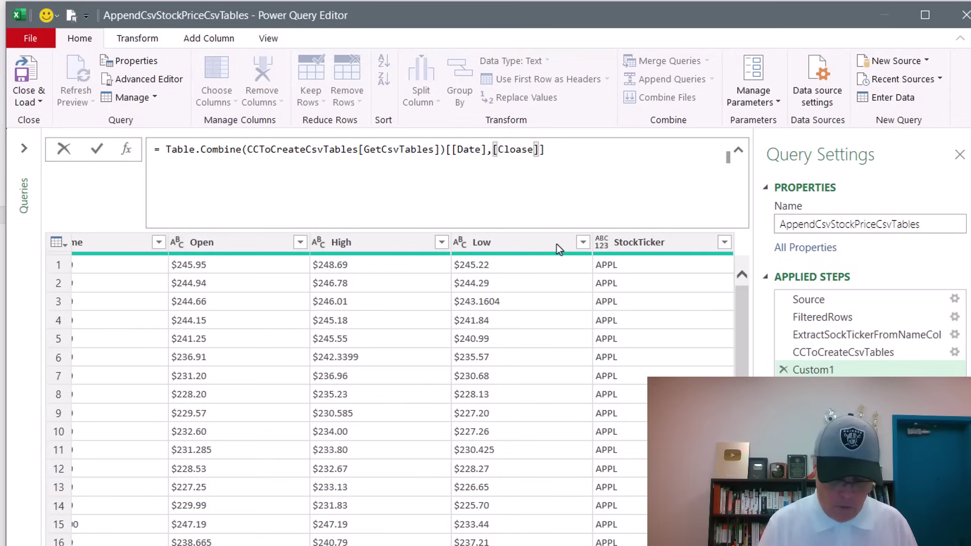
text(/Last)
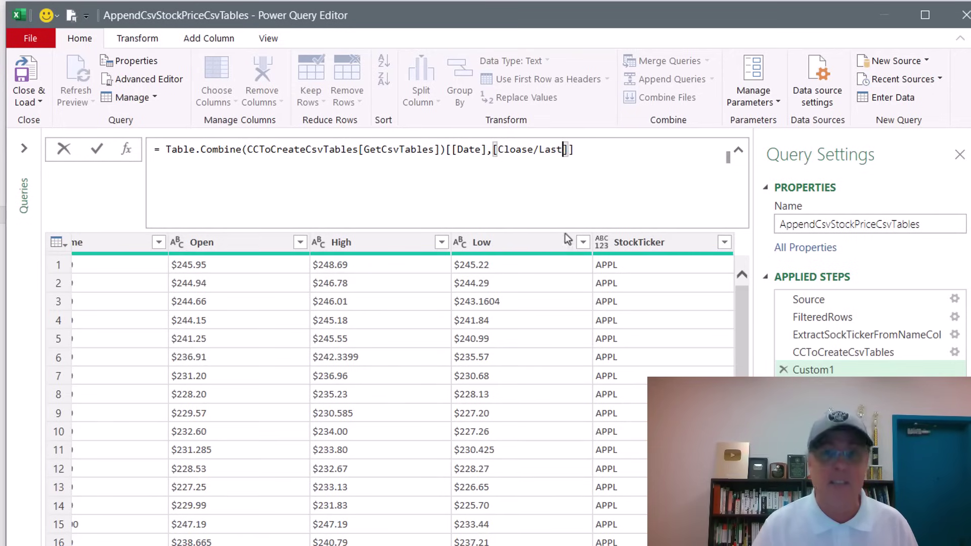
text(],[)
text([)
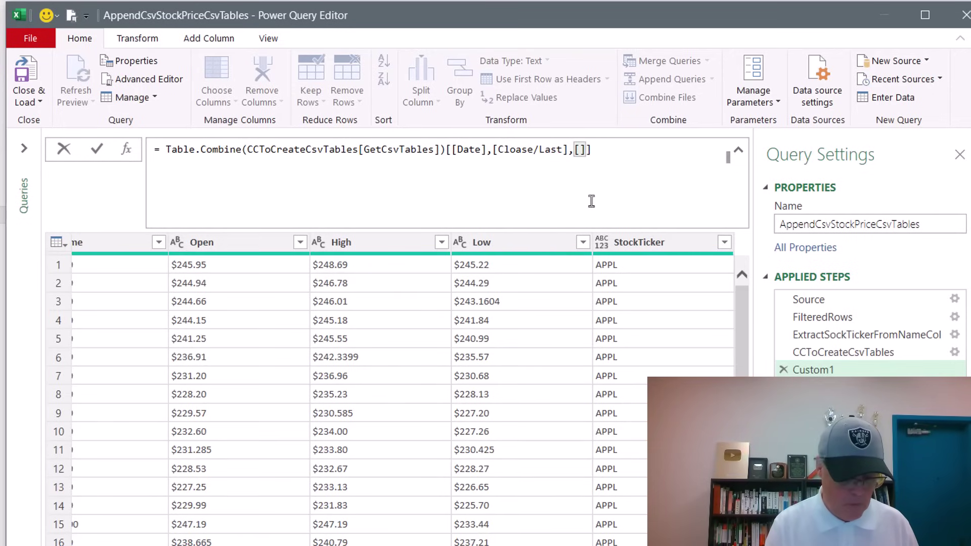
text(Stock Ti)
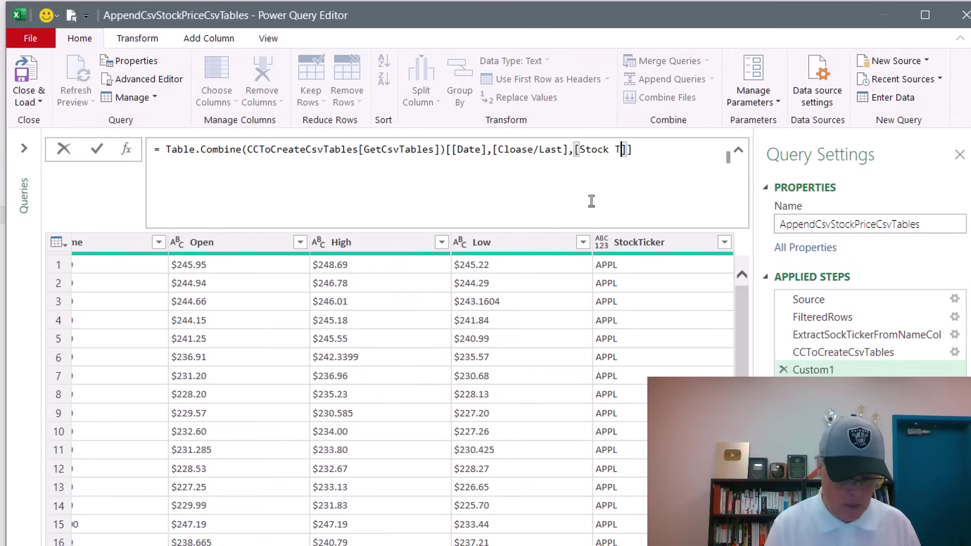
text(cker)
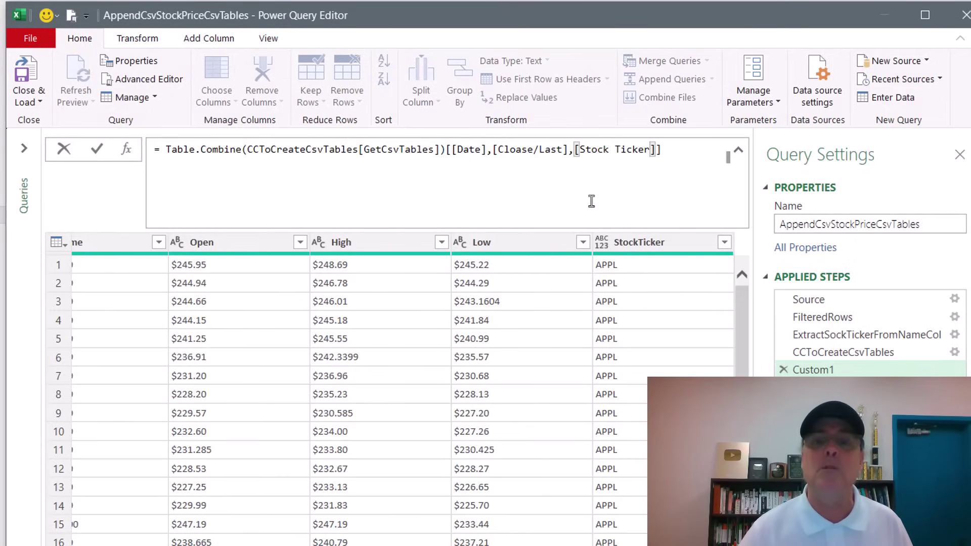
click(97, 151)
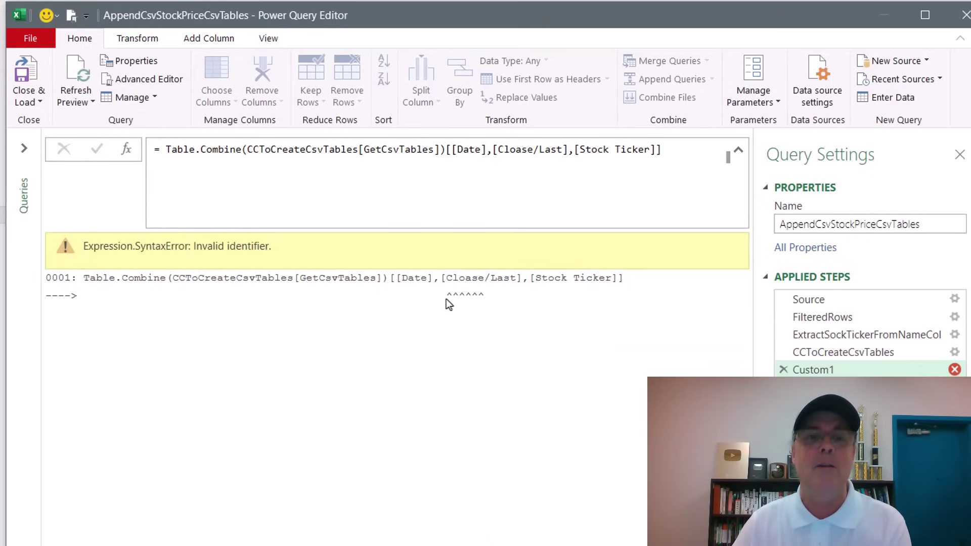
Correct the misspelled Close/Last column name and quote it as #"Close/Last" in the formula.
click(519, 150)
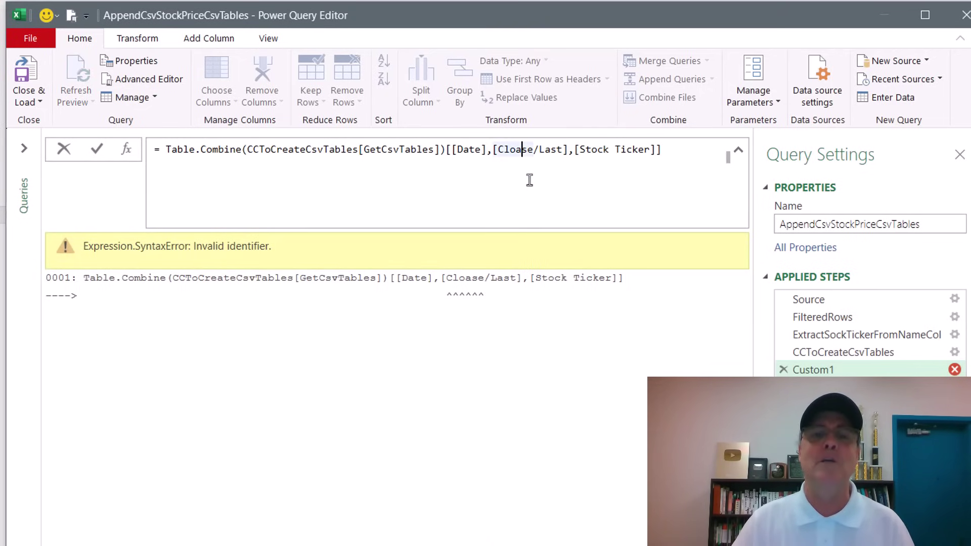
key(BackSpace)
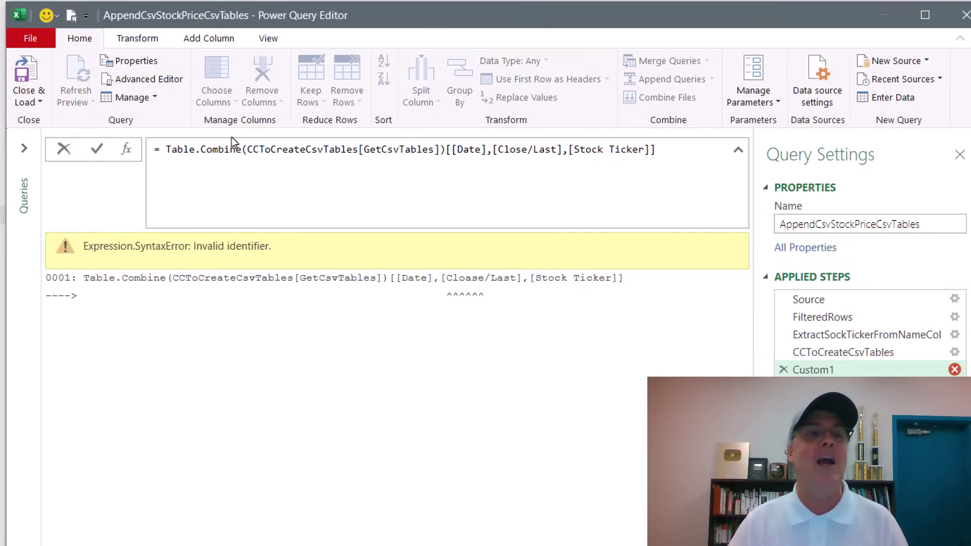
click(103, 149)
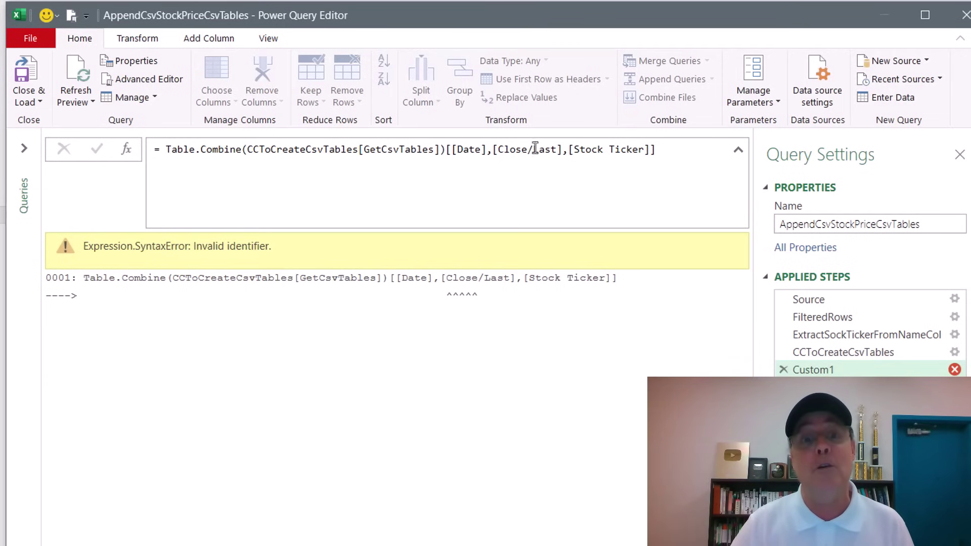
click(497, 151)
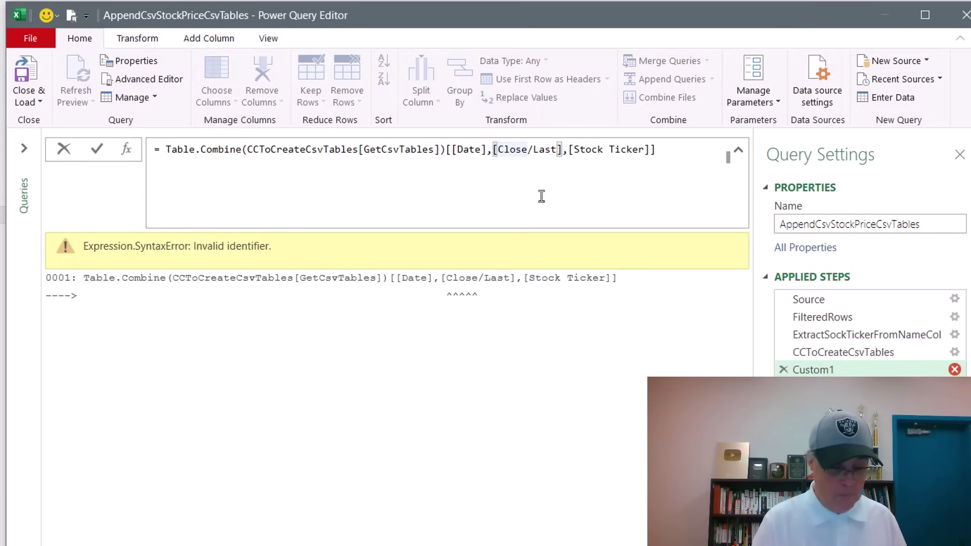
text(#")
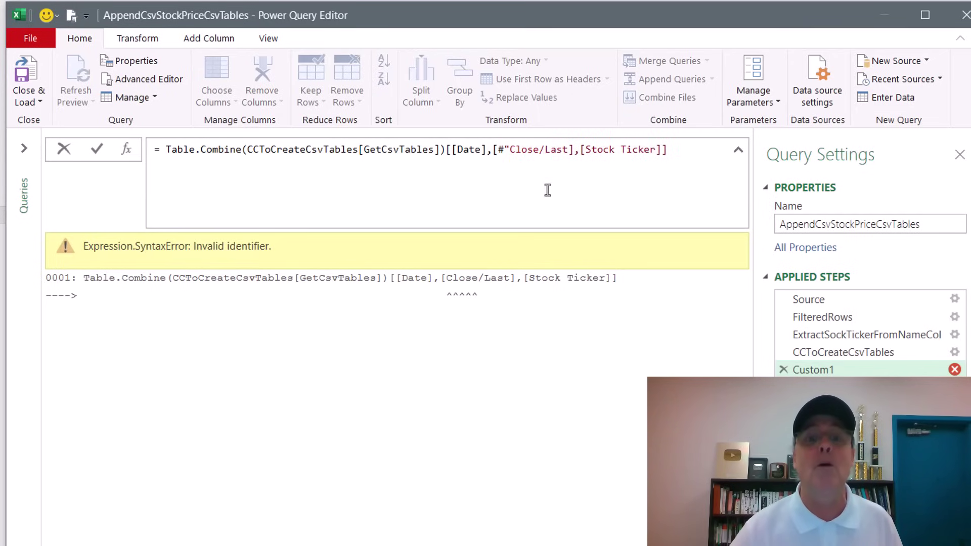
key(Right)
key(Right)
key(Right)
key(Right)
key(Right)
key(Right)
key(Right)
key(Right)
key(Right)
key(Right)
text(")
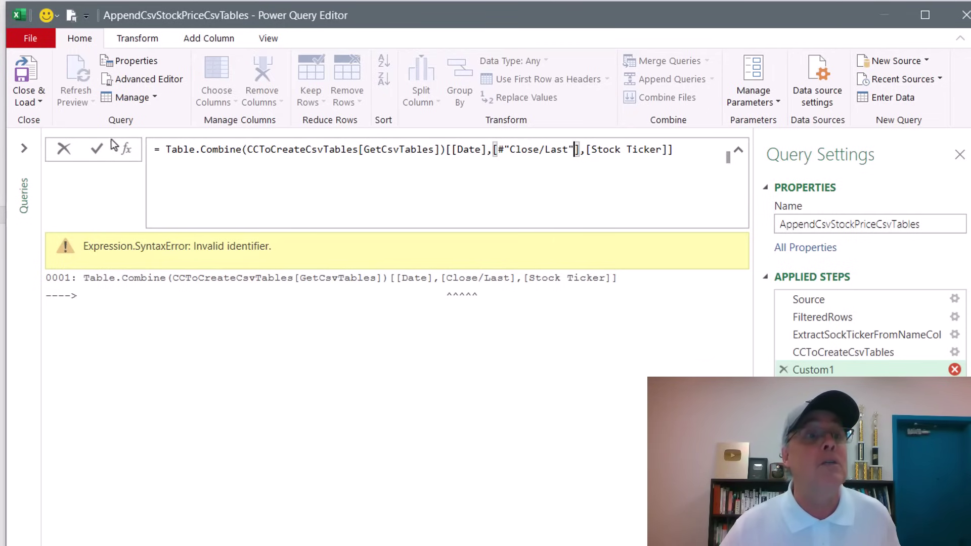
click(98, 152)
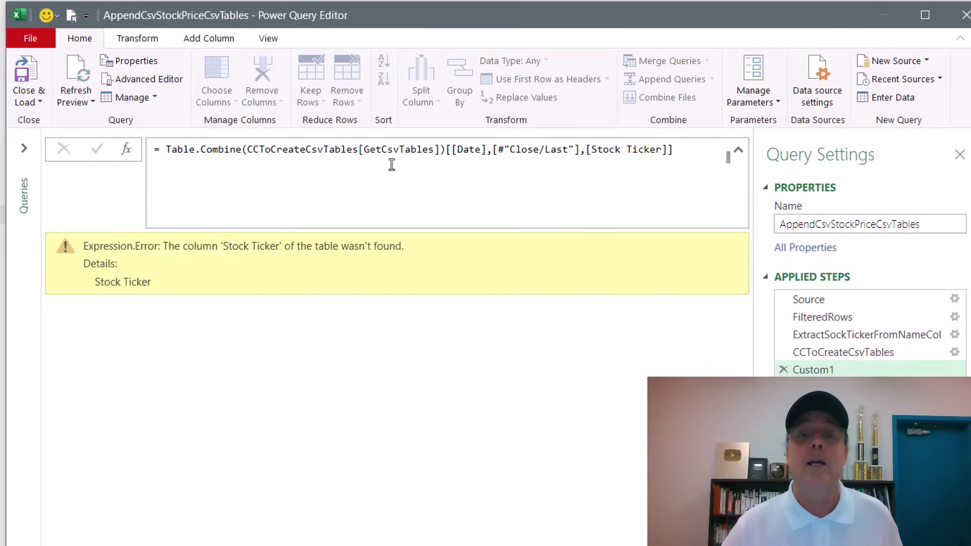
Change Stock Ticker to StockTicker in the formula and commit it.
click(627, 148)
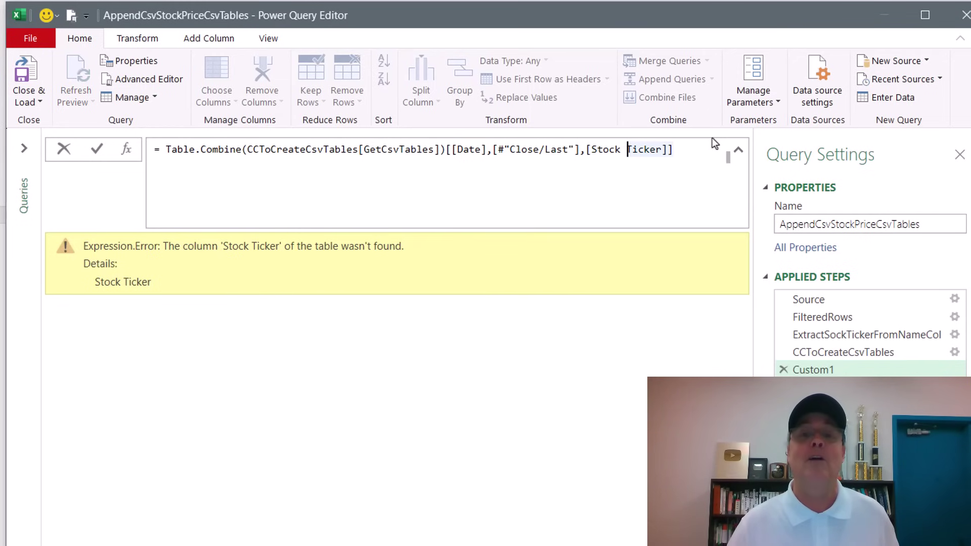
key(BackSpace)
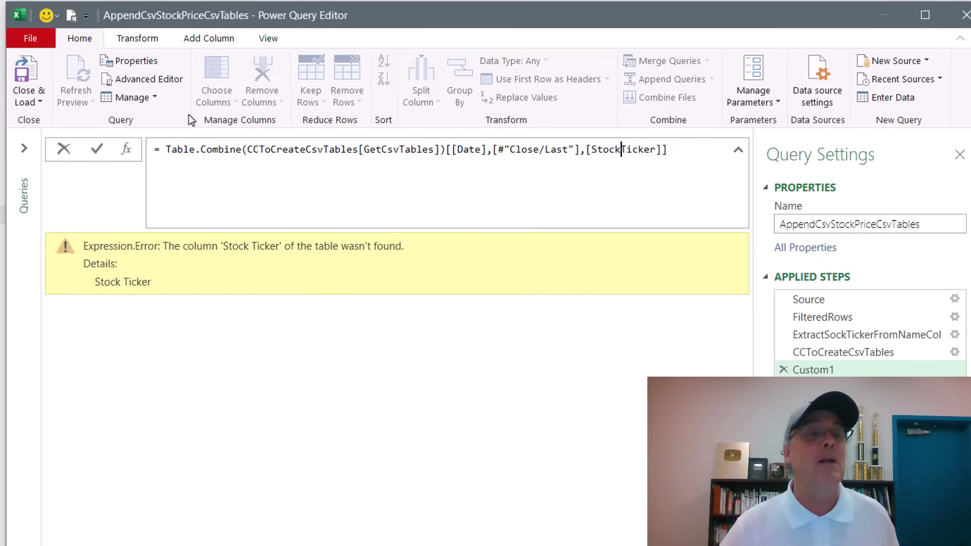
click(97, 149)
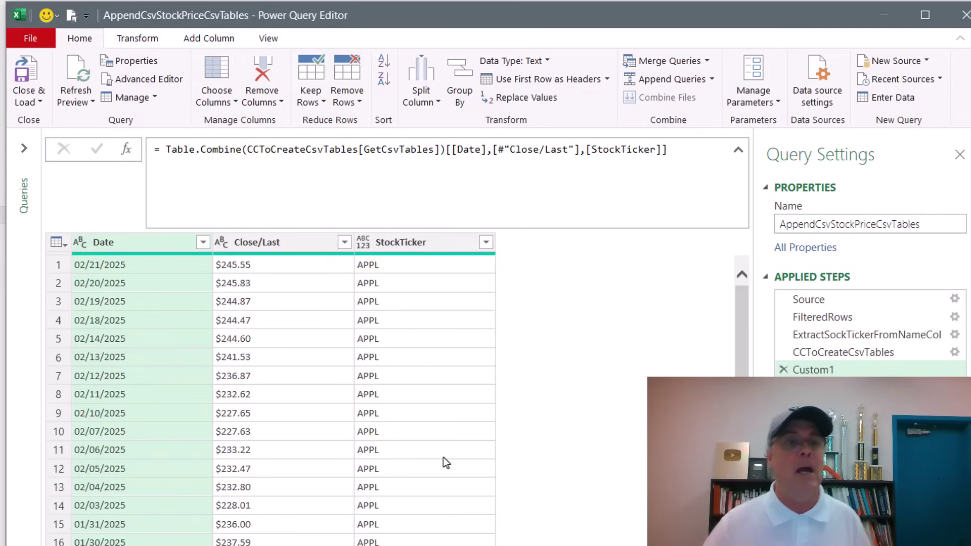
Detect data types for Date, Close/Last and StockTicker, replacing Close/Last's type with Decimal Number.
click(439, 246)
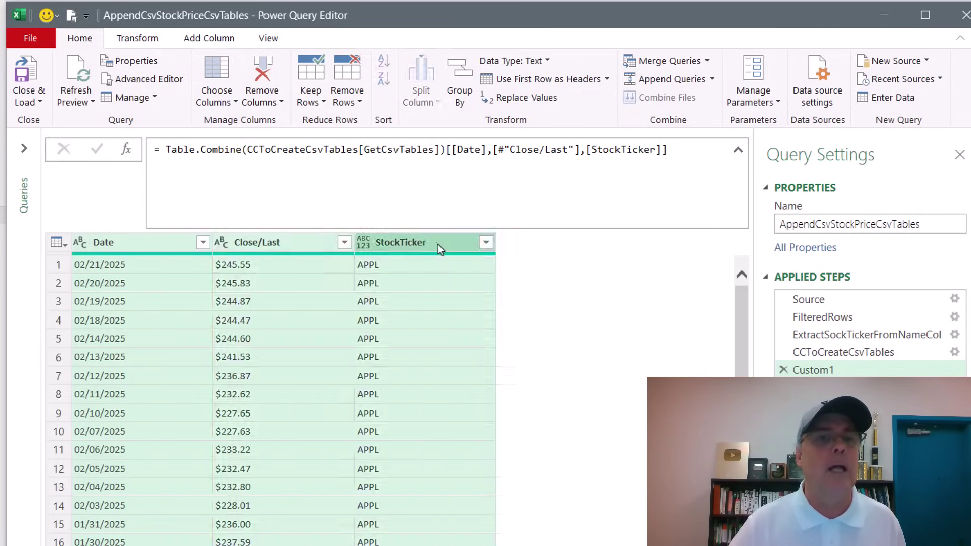
click(148, 40)
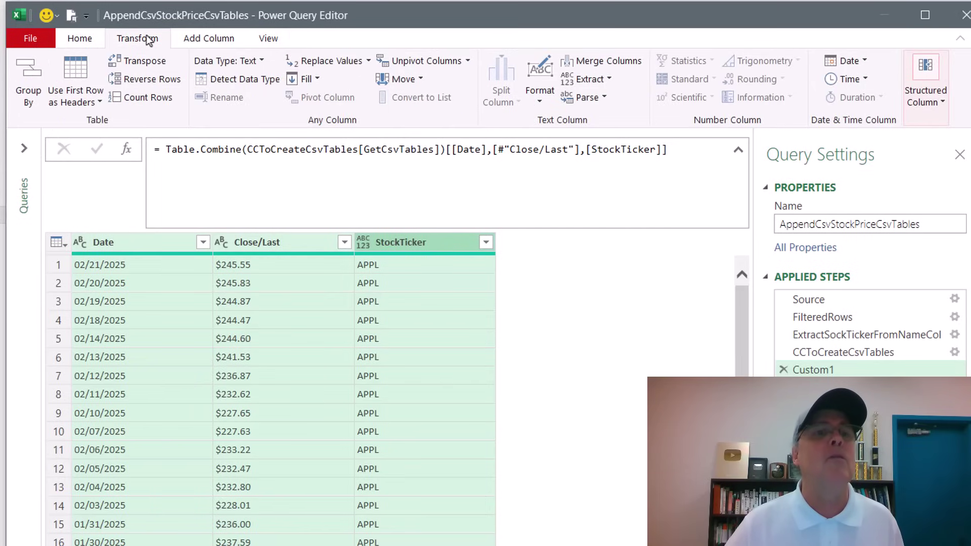
click(223, 81)
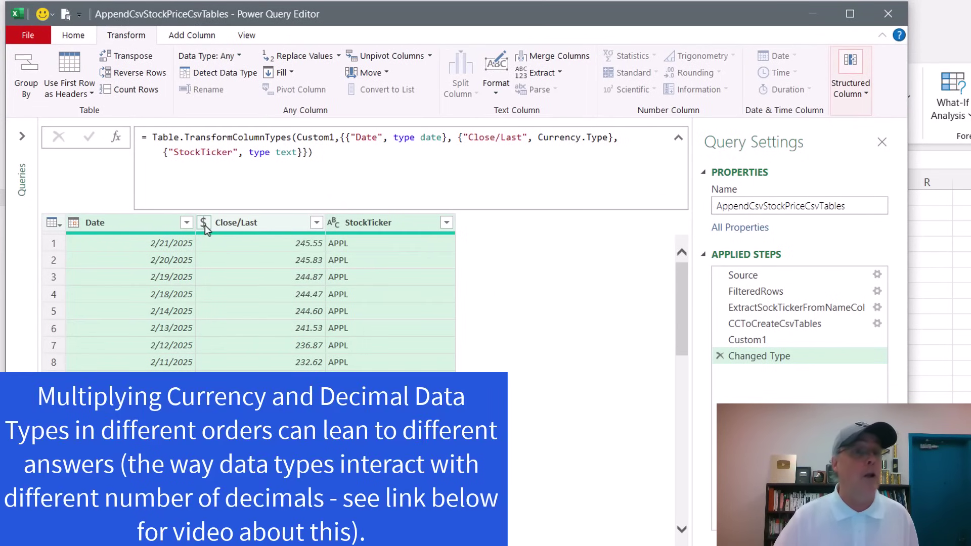
click(204, 224)
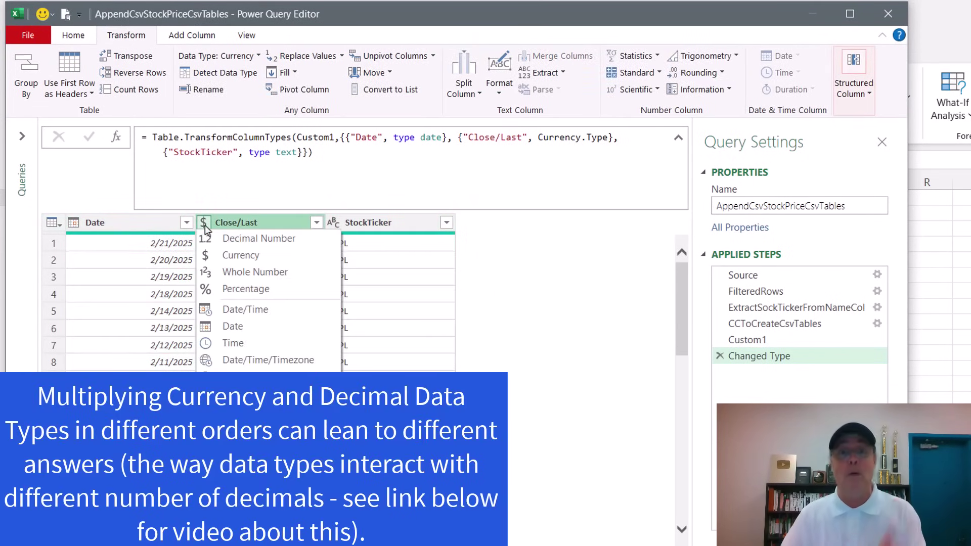
click(236, 242)
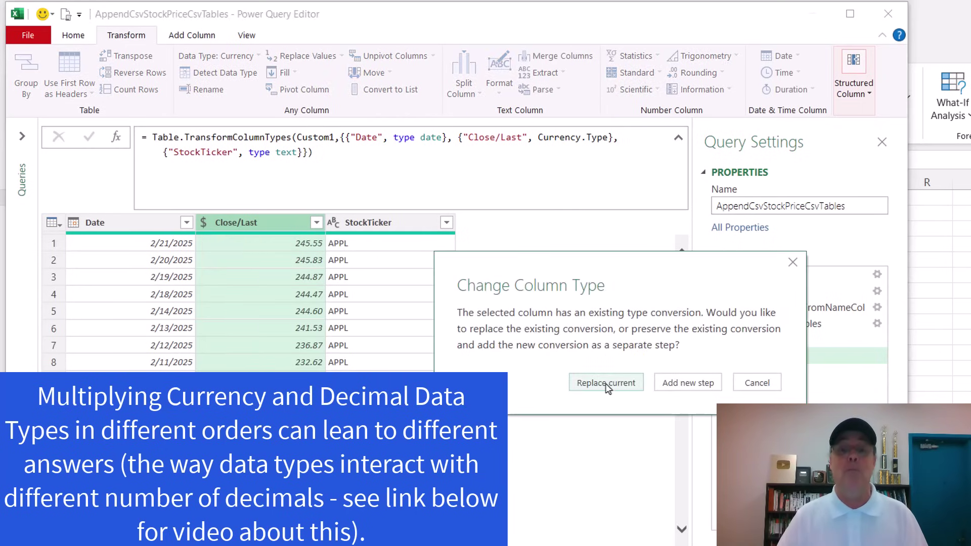
click(607, 385)
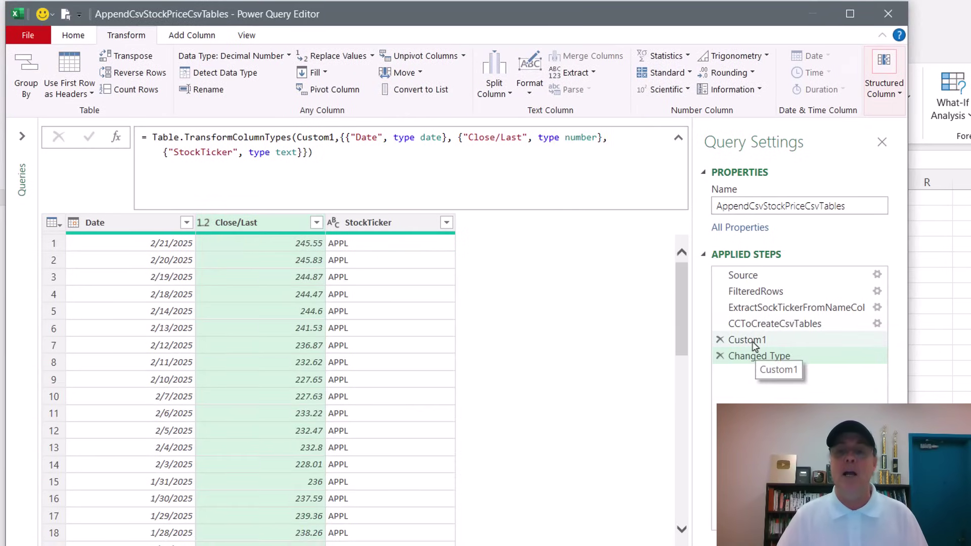
click(753, 342)
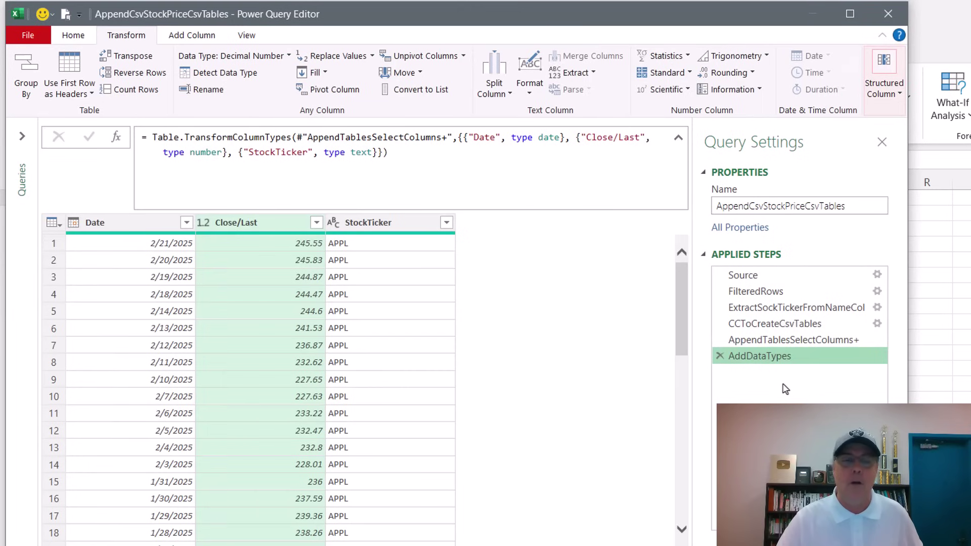
Expand the Queries pane to list StockHistoricalPricesAnswer and AppendCsvStockPriceCsvTables.
click(22, 136)
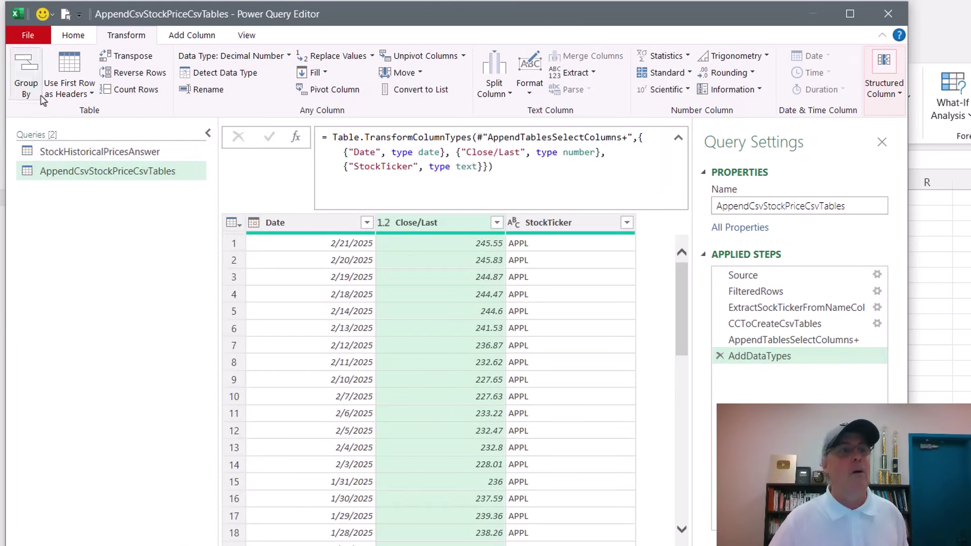
click(73, 35)
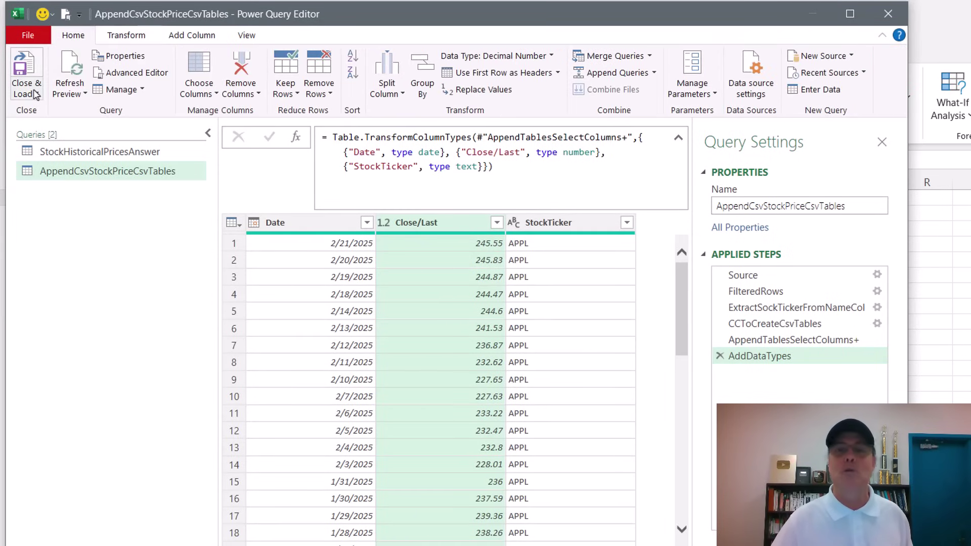